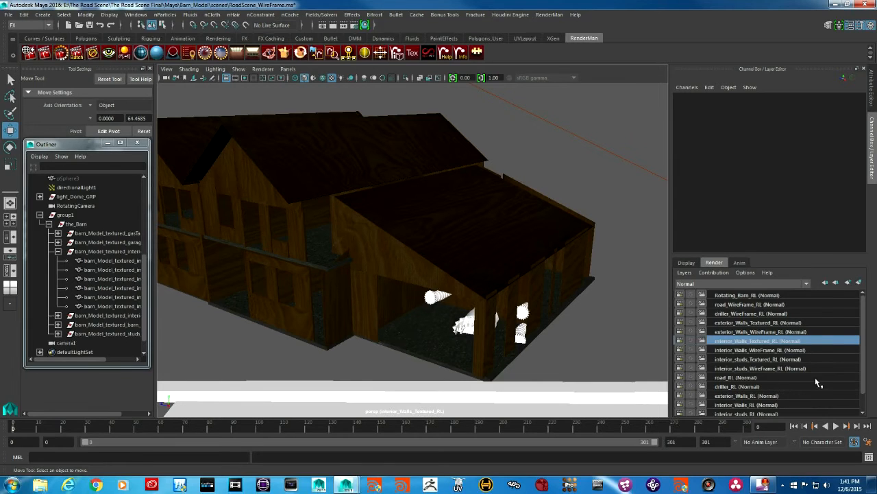
Show the interior_studs_Textured_RL render layer and review the driller's animation moving out of the barn across the timeline.
click(750, 362)
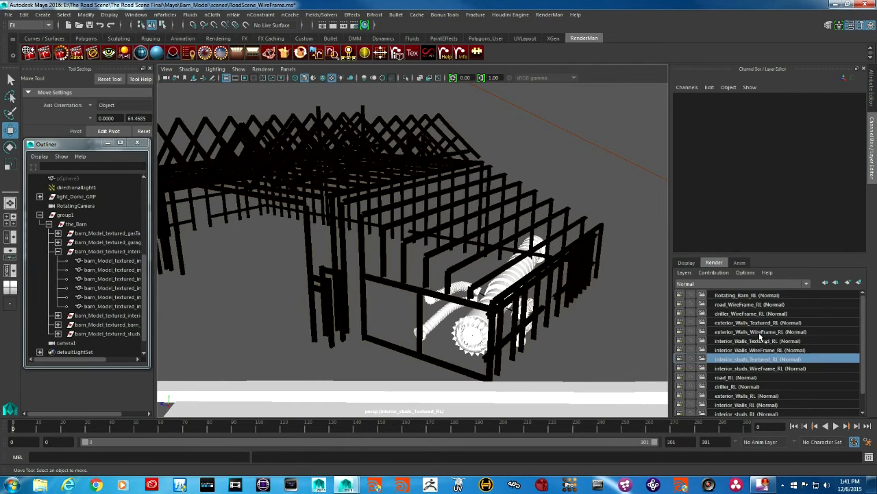
alt+drag(587, 286, 544, 217)
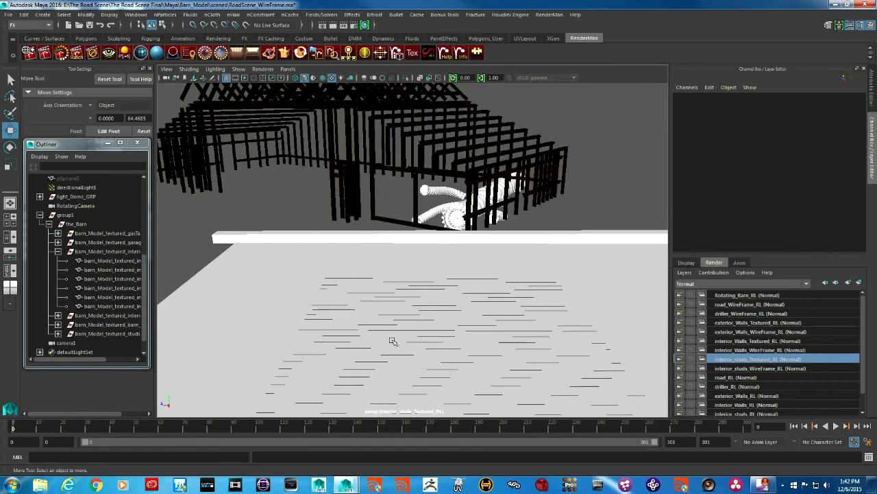
drag(18, 426, 260, 447)
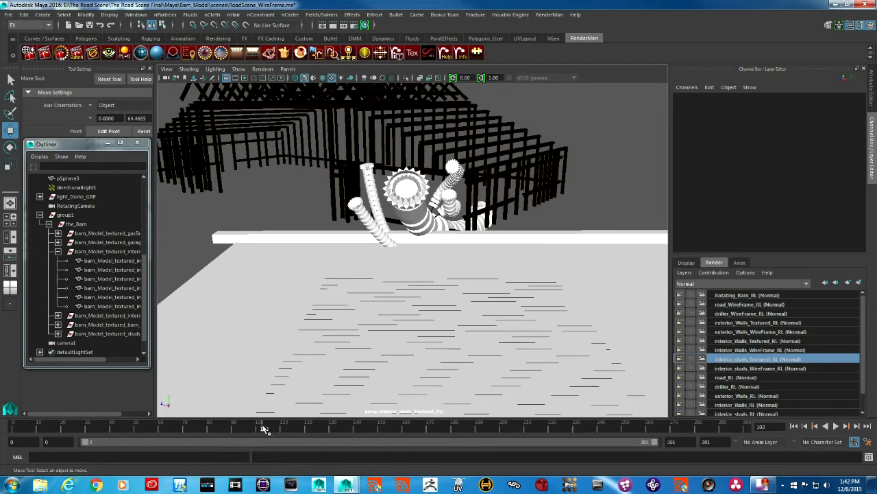
key(alt+v)
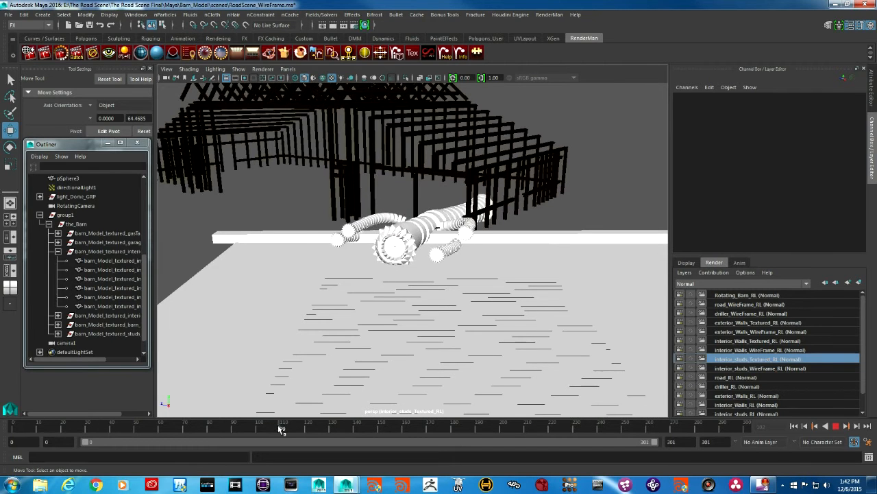
key(alt+v)
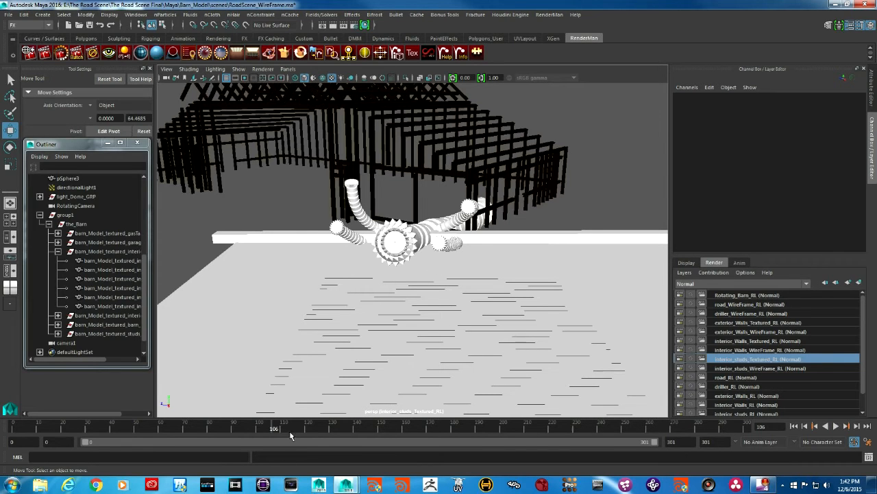
key(alt+v)
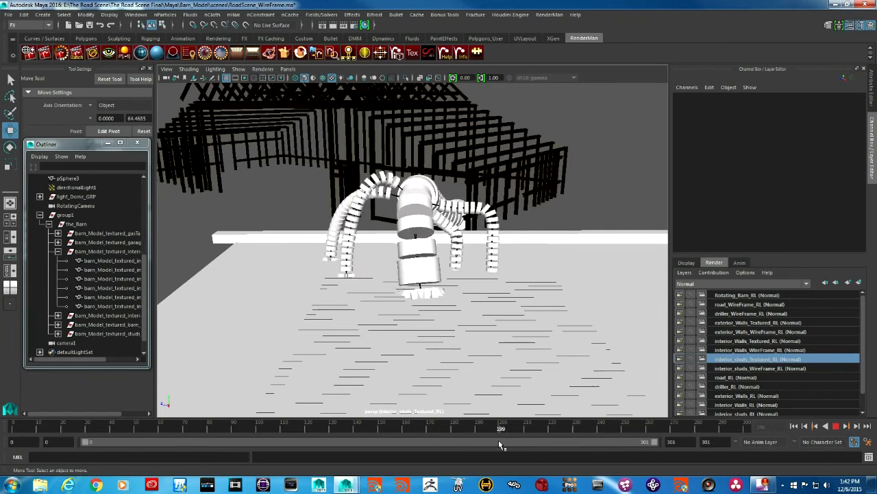
click(473, 428)
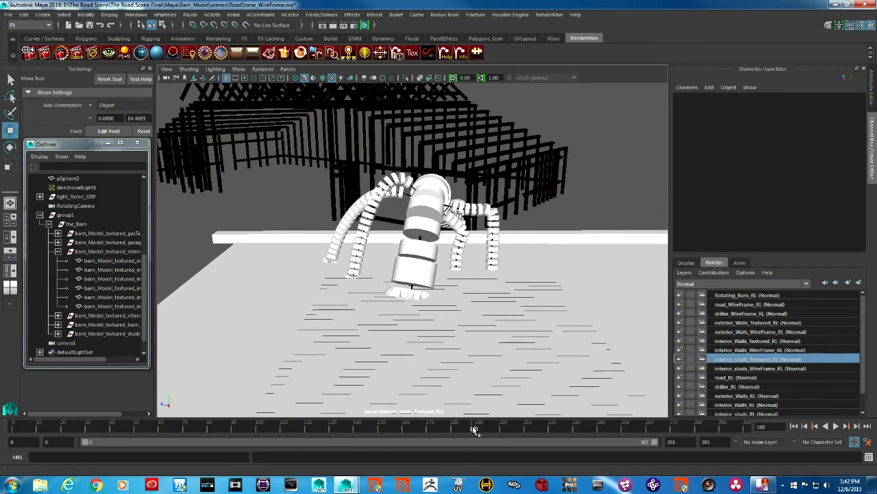
drag(472, 427, 63, 427)
alt+drag(448, 270, 454, 199)
scroll(454, 199, up, 5)
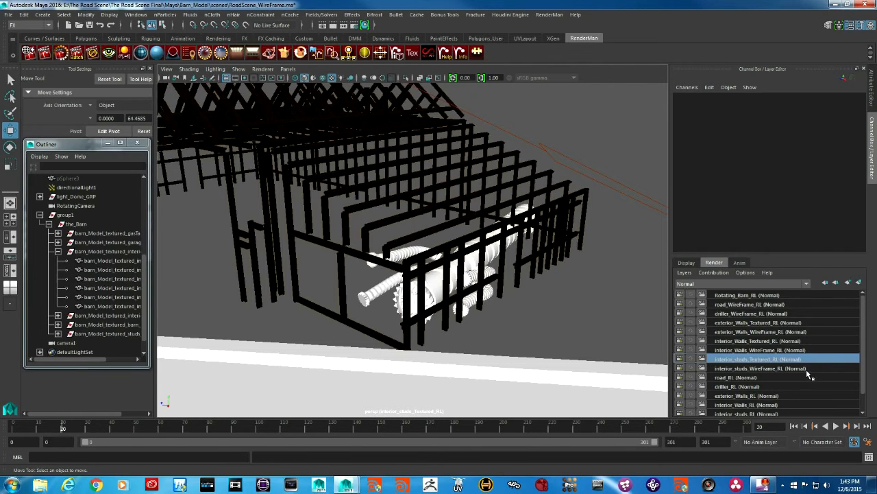
Show the interior_Walls_Textured_RL render layer and break the garage roof ceiling mesh with the Fracture plug-in.
click(754, 341)
mouse_move(562, 273)
alt+mouse_down()
mouse_move(550, 277)
mouse_move(555, 271)
alt+mouse_up()
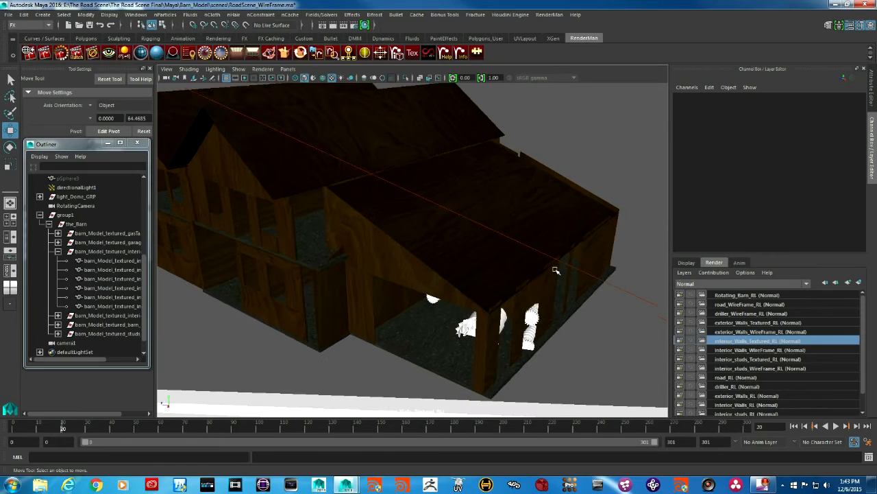
click(479, 270)
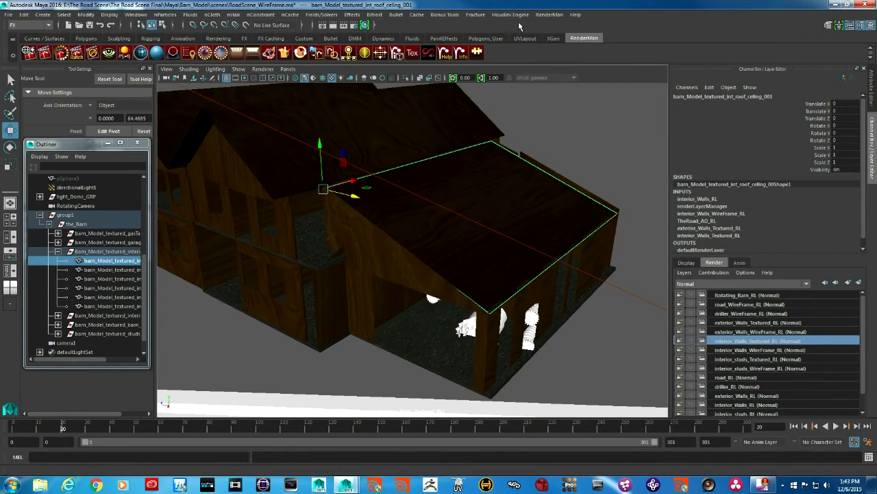
click(476, 15)
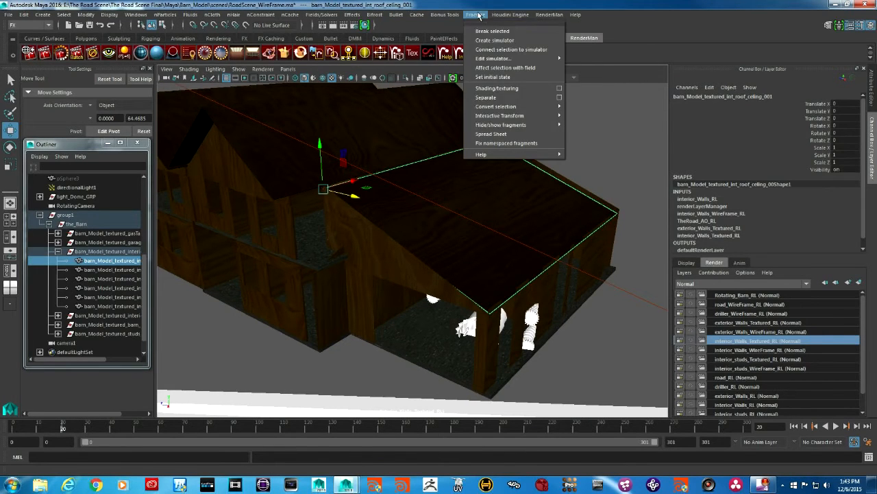
click(489, 24)
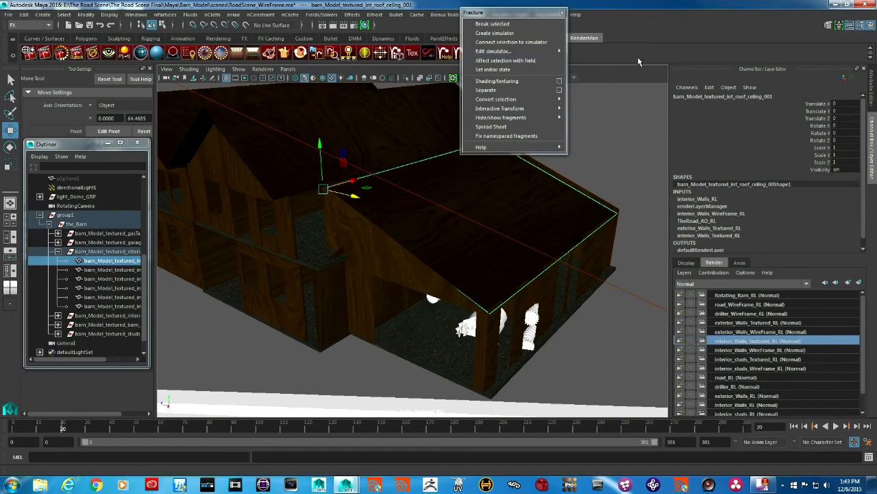
click(499, 25)
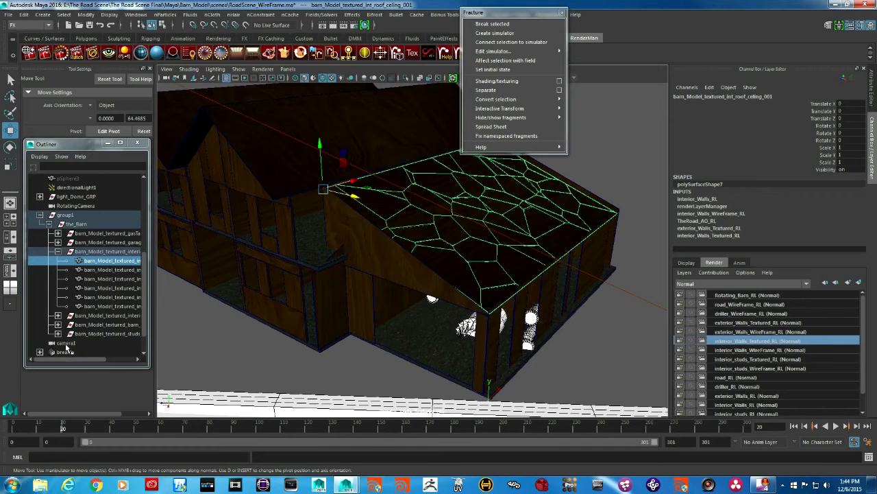
Rename the roof's break node as break_roof.
drag(145, 329, 145, 347)
click(63, 324)
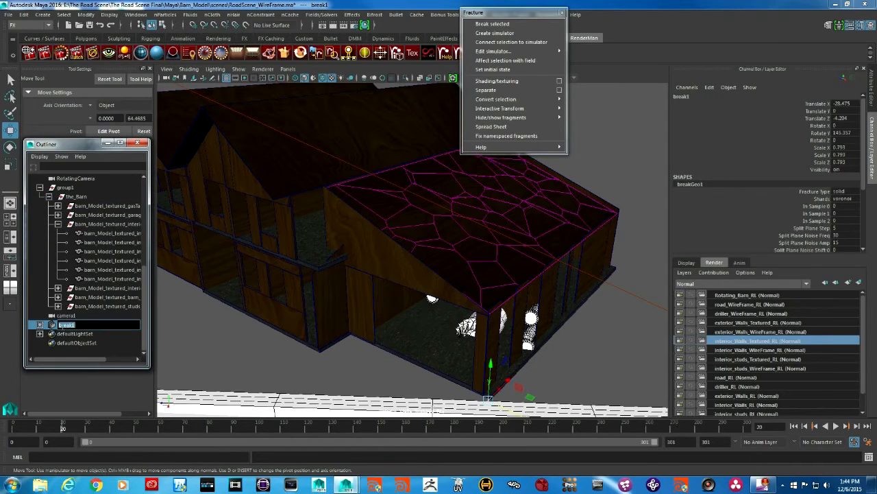
click(82, 325)
text(_roof)
key(Return)
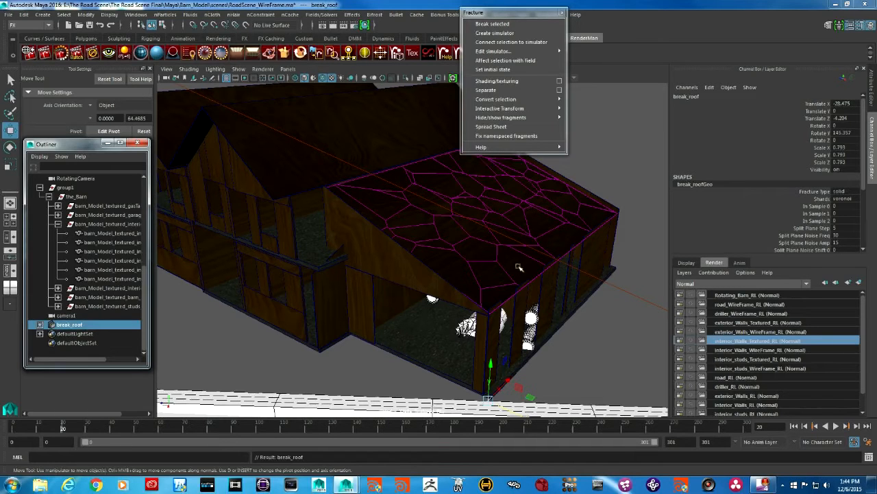
Create a Fracture simulator and connect the garage roof mesh to the world1 simulator.
click(485, 255)
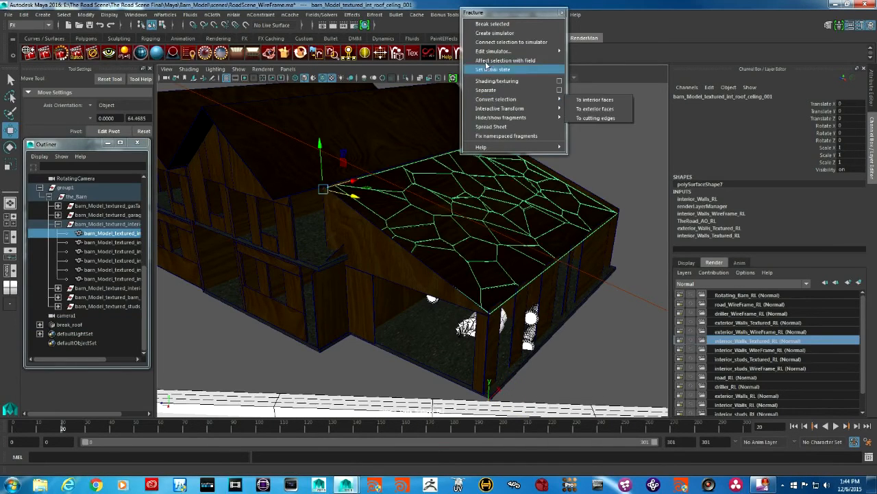
click(496, 33)
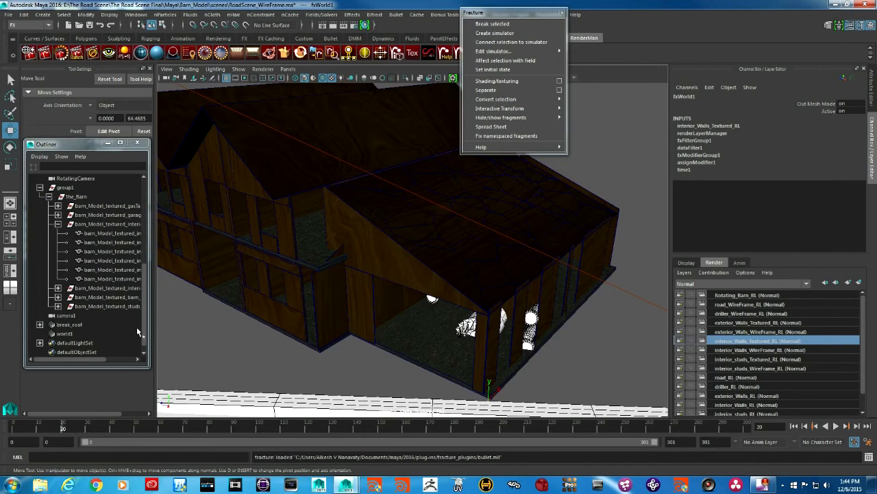
click(63, 334)
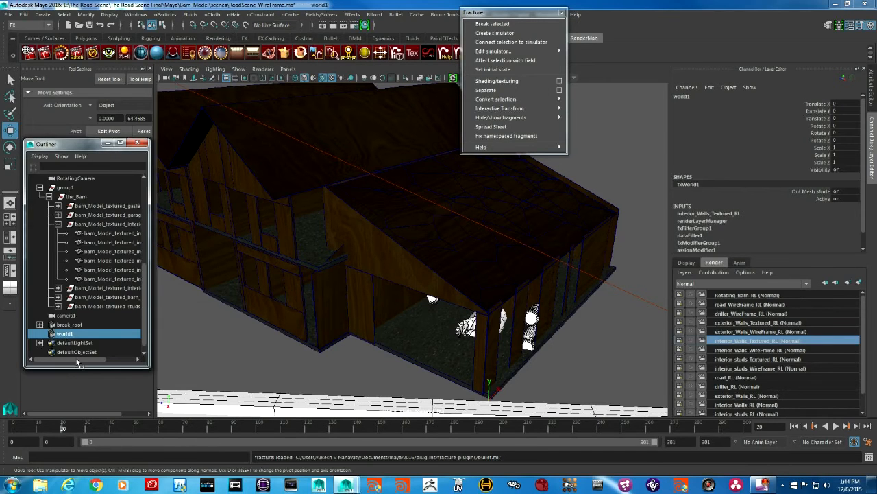
shift+click(470, 241)
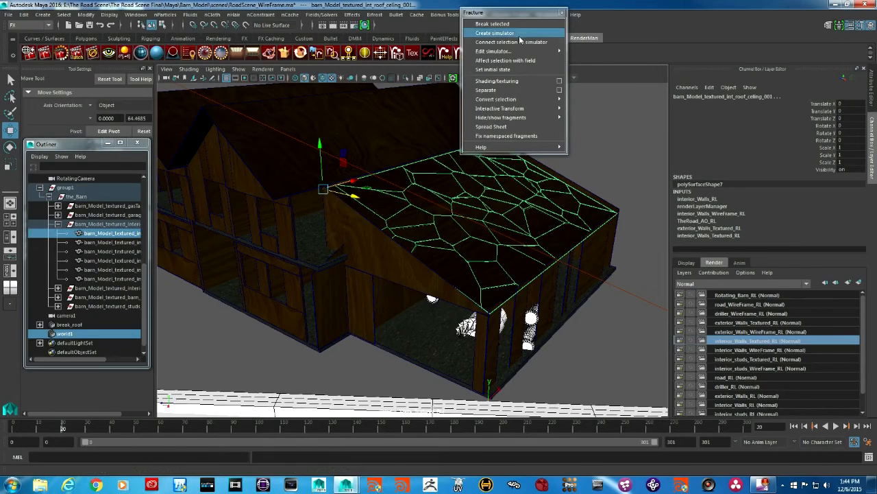
click(532, 41)
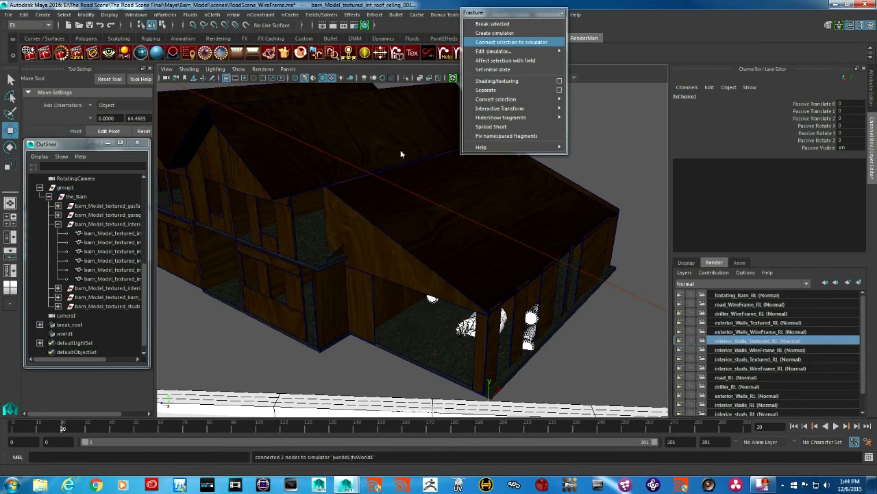
Open the fxWorld1 simulator for editing and make the roof ceiling object inactive in its dynamics parameters.
mouse_move(531, 52)
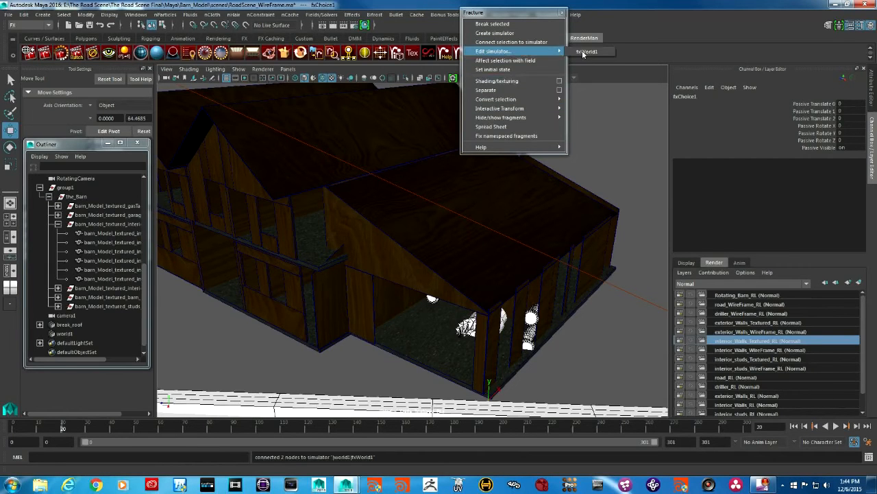
click(586, 54)
drag(778, 9, 604, 51)
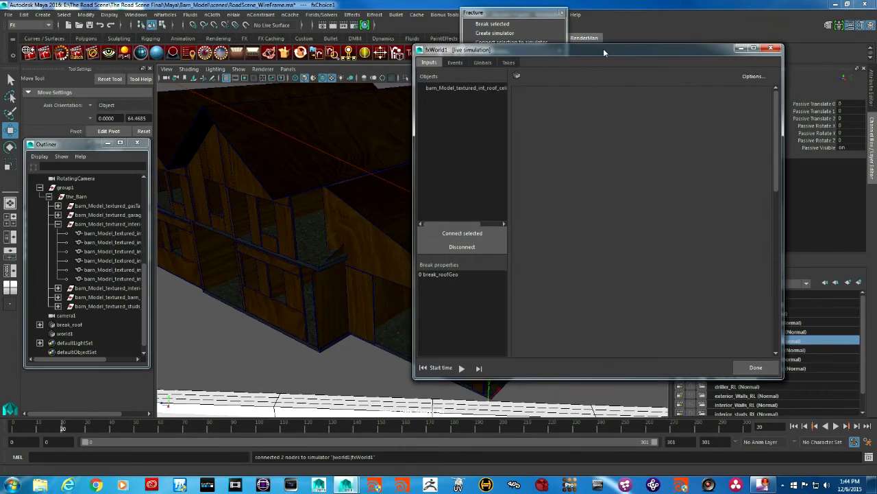
click(479, 89)
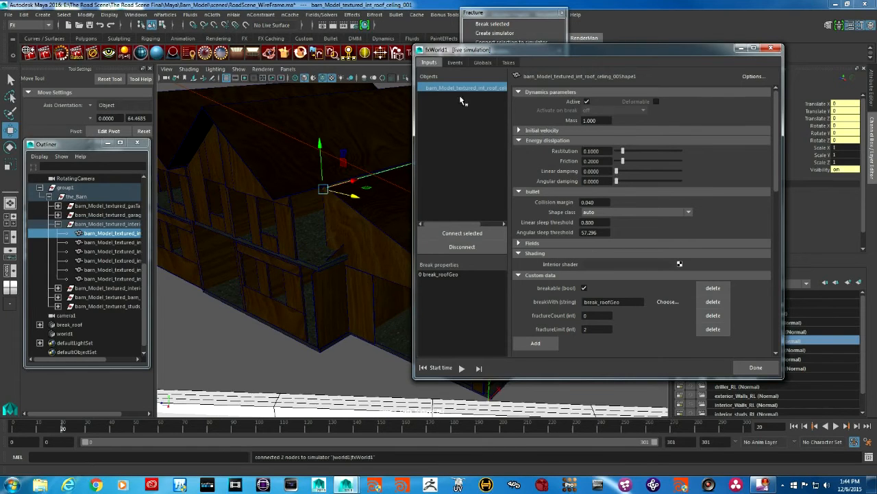
click(587, 102)
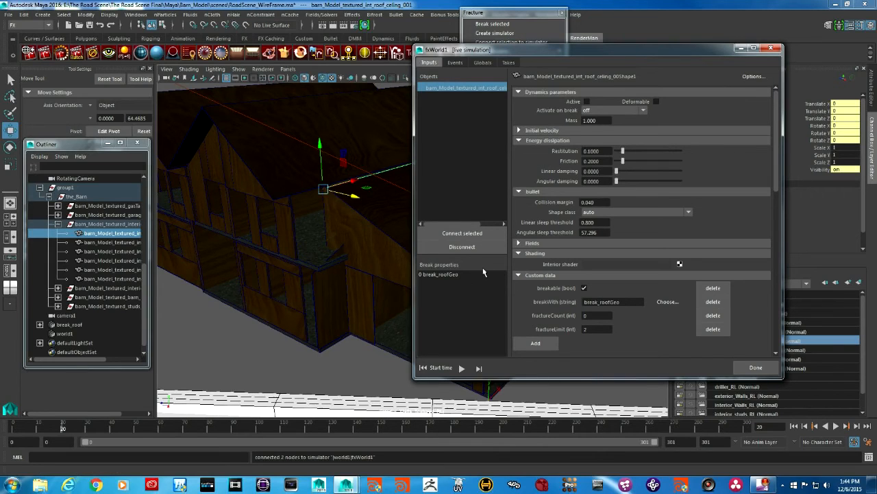
drag(550, 50, 675, 45)
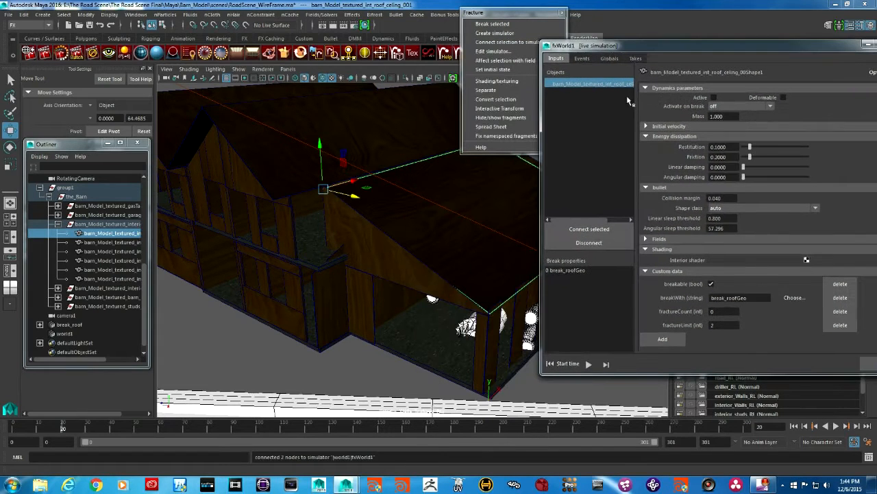
Return to frame 0 and set the fragment type of break_roofGeo to splinter.
click(19, 426)
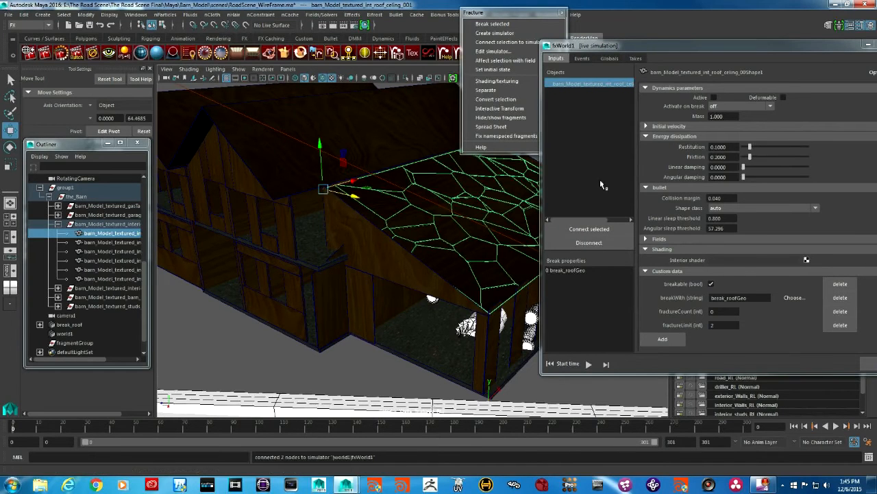
click(567, 271)
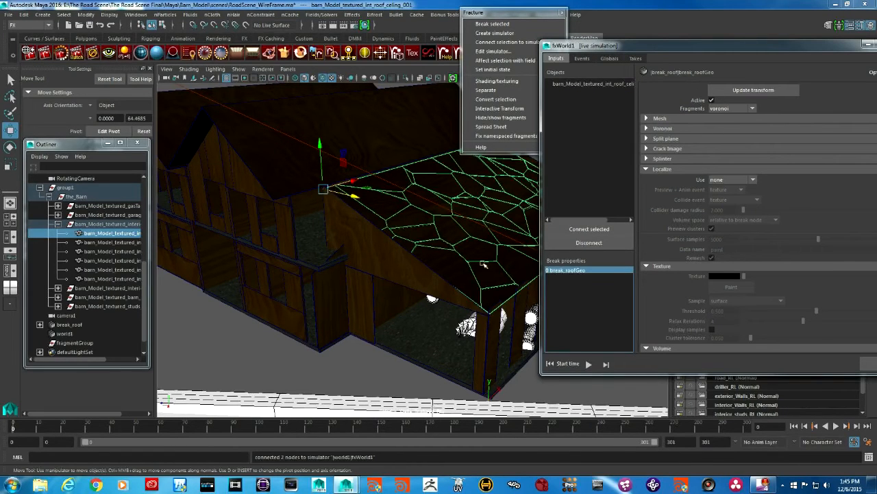
click(735, 108)
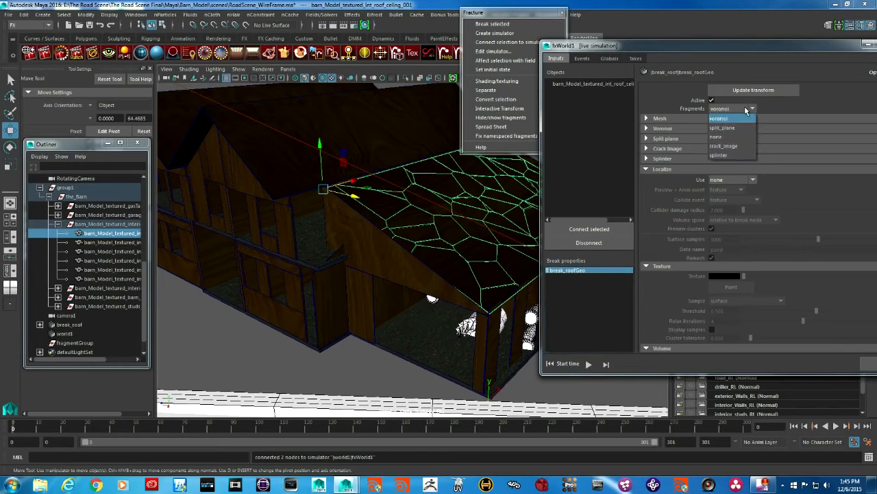
click(732, 155)
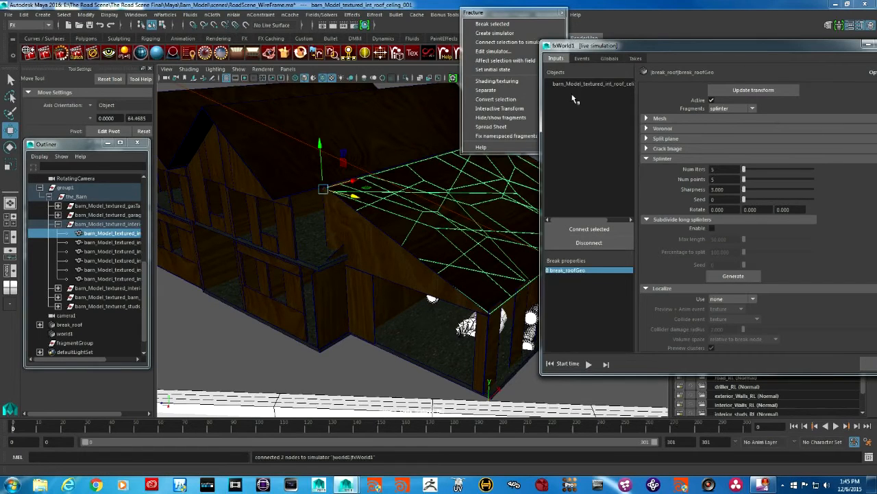
Check the simulator's global settings and delete the default "break once" collision event.
click(611, 59)
drag(704, 49, 623, 52)
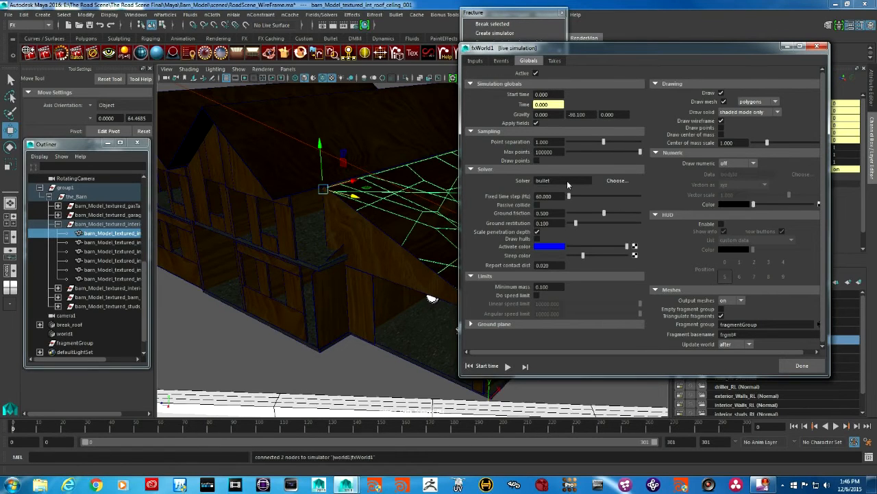
click(501, 61)
click(496, 96)
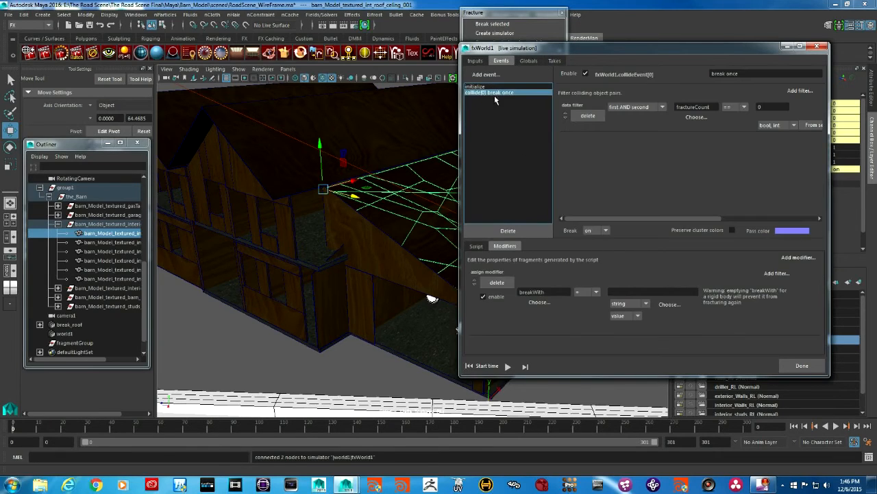
click(503, 234)
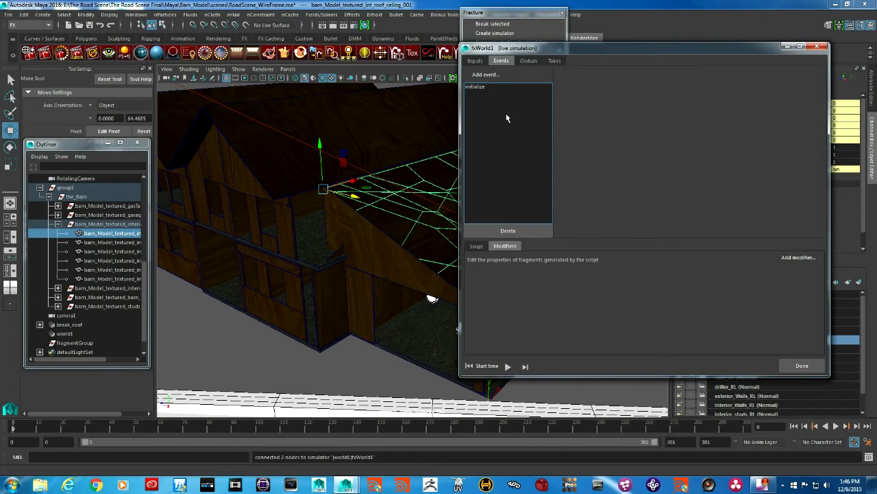
Add an animated bomb event to the fxWorld1 simulator.
click(486, 74)
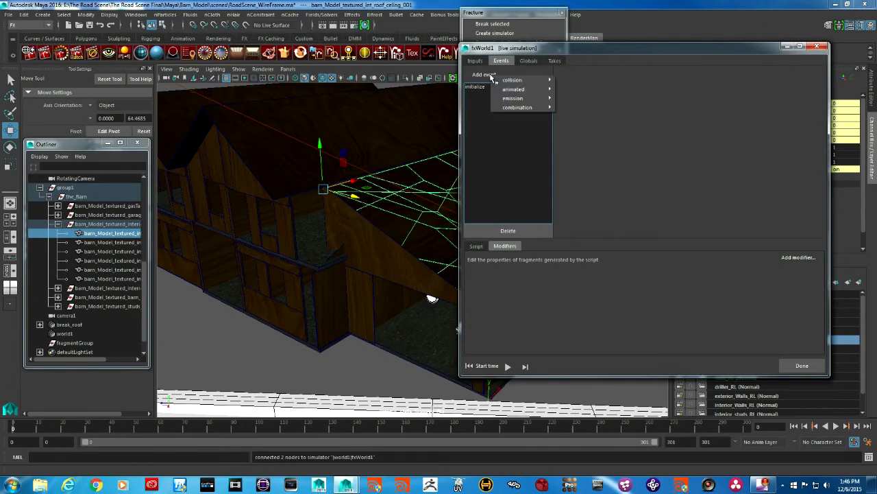
mouse_move(528, 90)
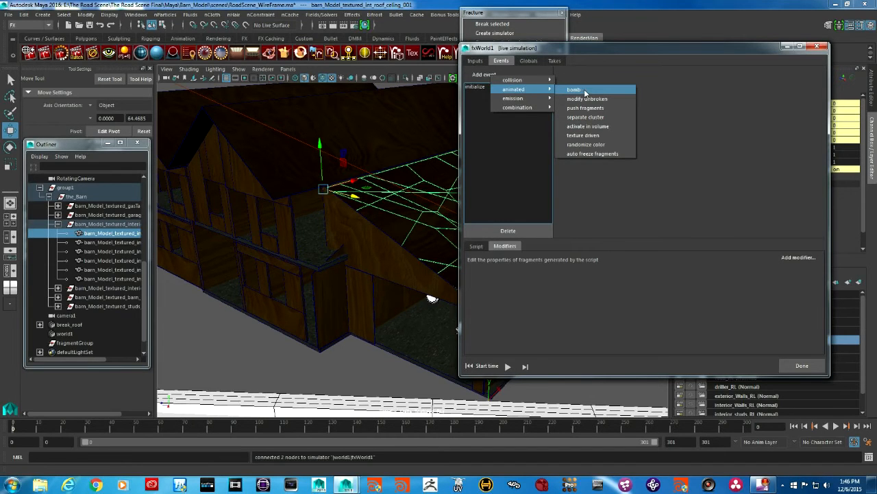
click(573, 90)
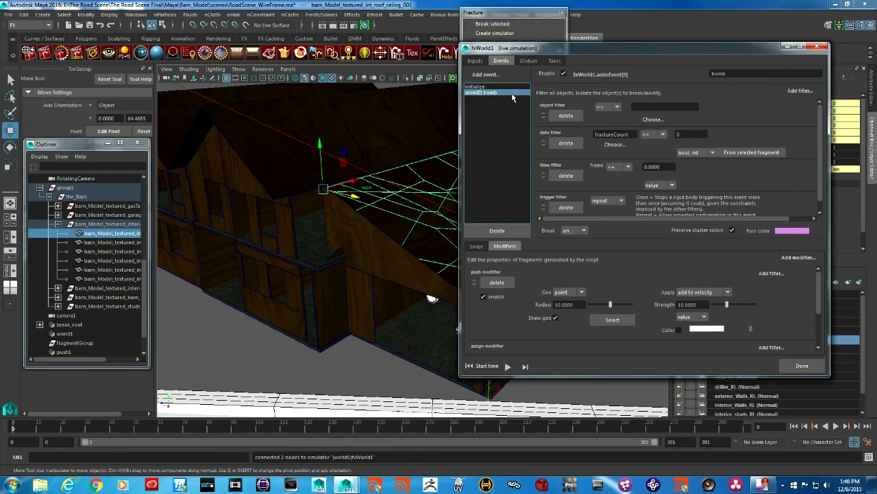
Rename the bomb event to break_Roof_event and delete its object filter and push modifier.
drag(740, 71, 670, 69)
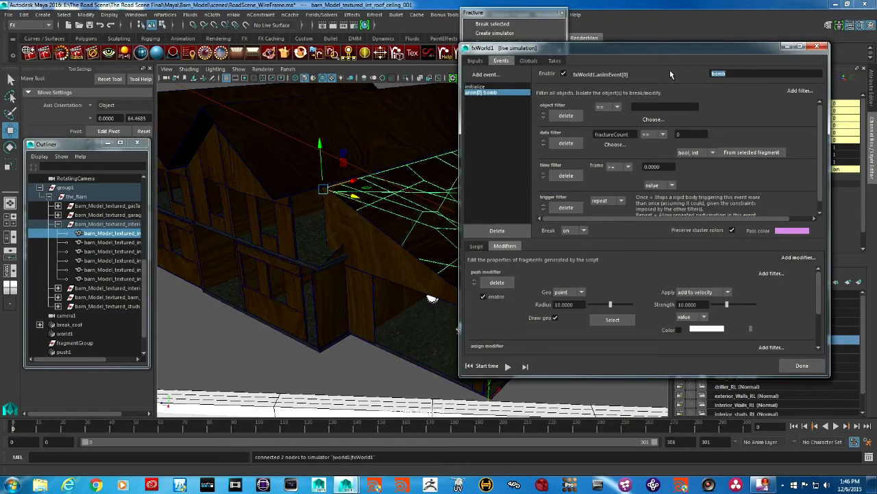
text(break_Roof_event)
key(Return)
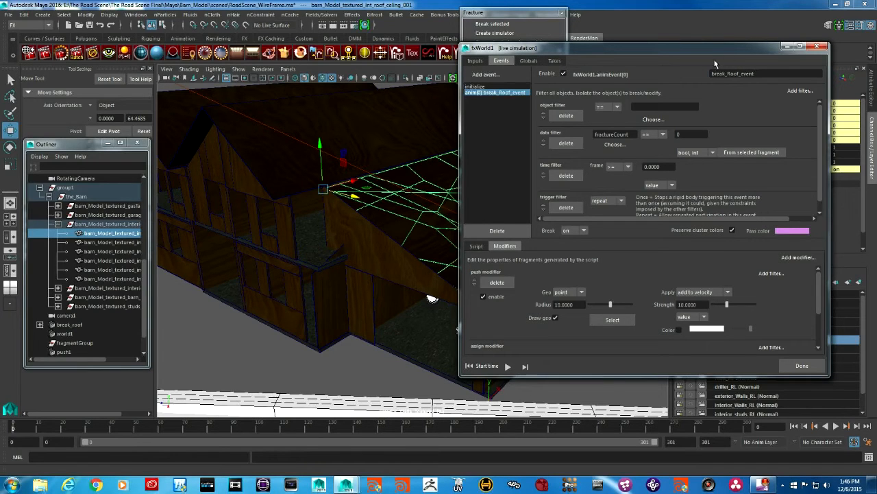
click(569, 116)
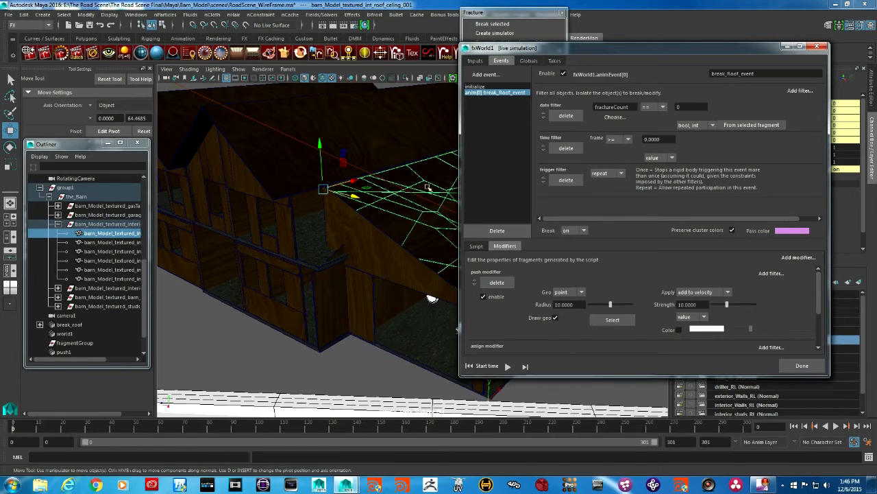
click(497, 283)
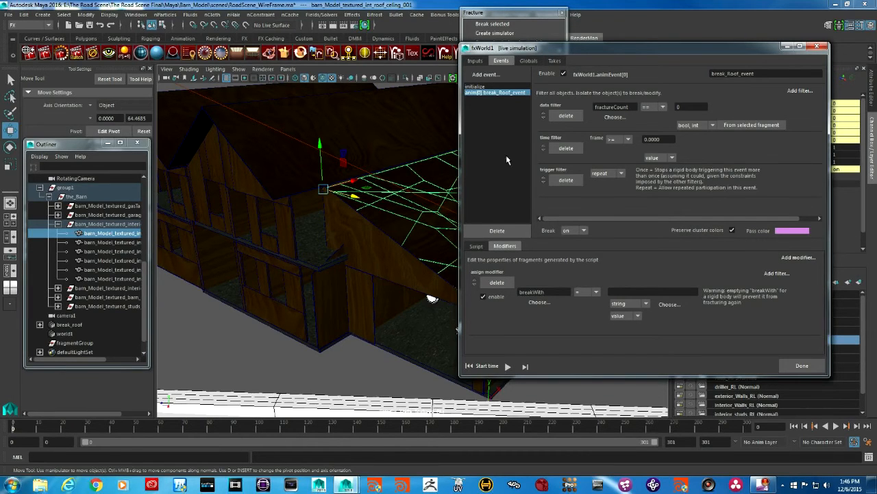
Add an animated "activate in volume" event to the fxWorld1 simulator.
click(486, 74)
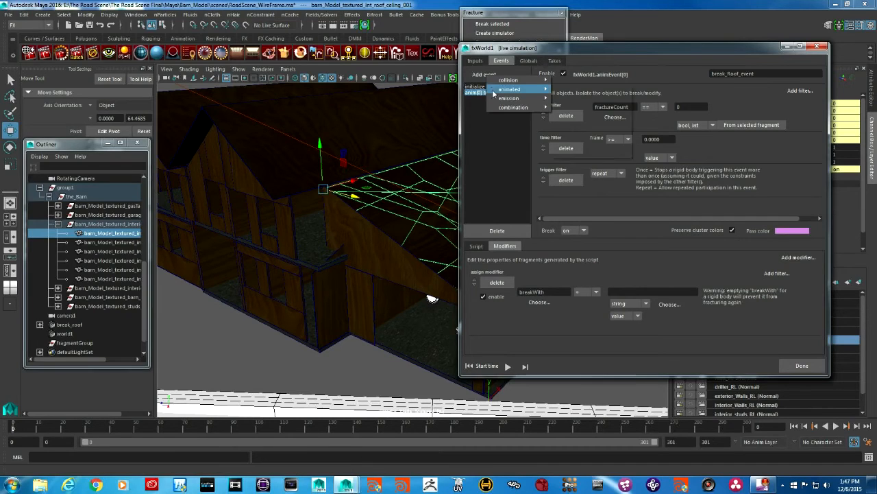
mouse_move(530, 91)
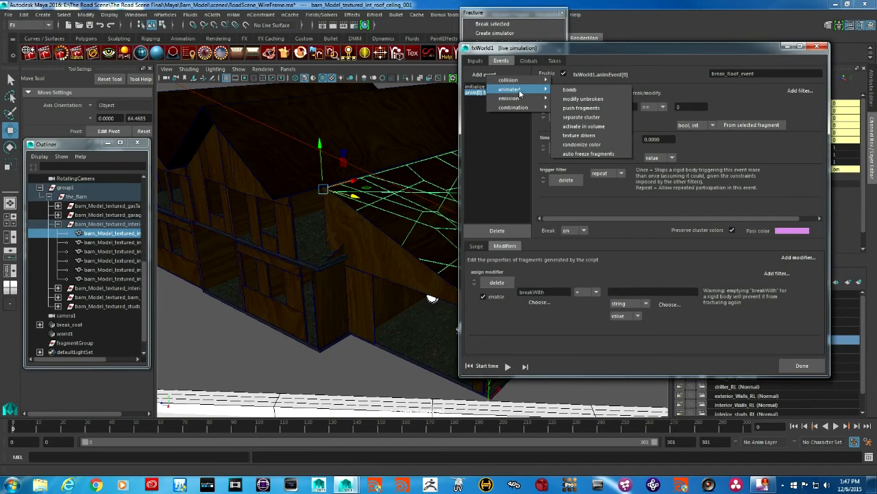
click(601, 126)
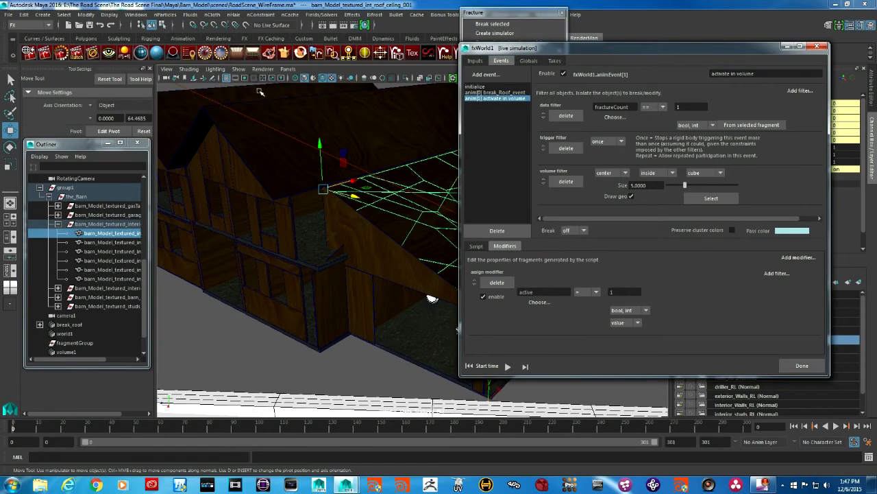
Switch the perspective viewport's renderer to Legacy Default Viewport.
click(287, 69)
mouse_move(264, 69)
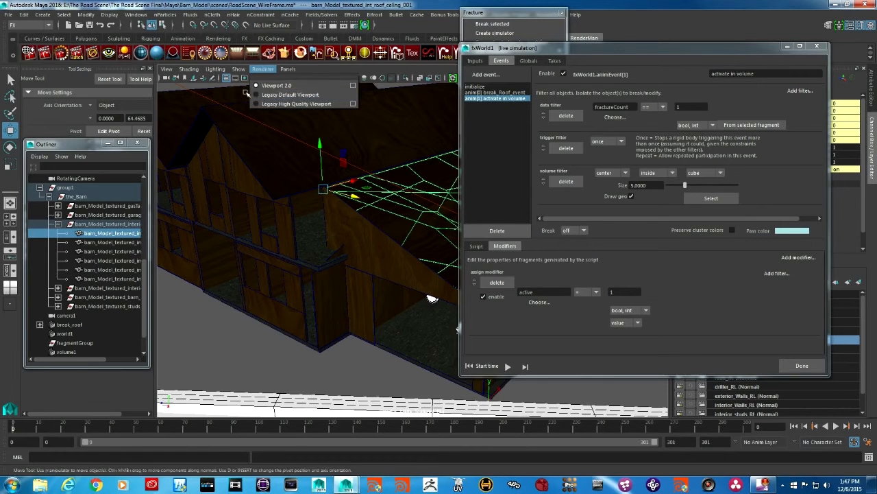
click(282, 96)
Select the red roof panels on the barn's main section.
alt+right_drag(349, 196, 286, 196)
alt+drag(273, 194, 323, 207)
click(380, 205)
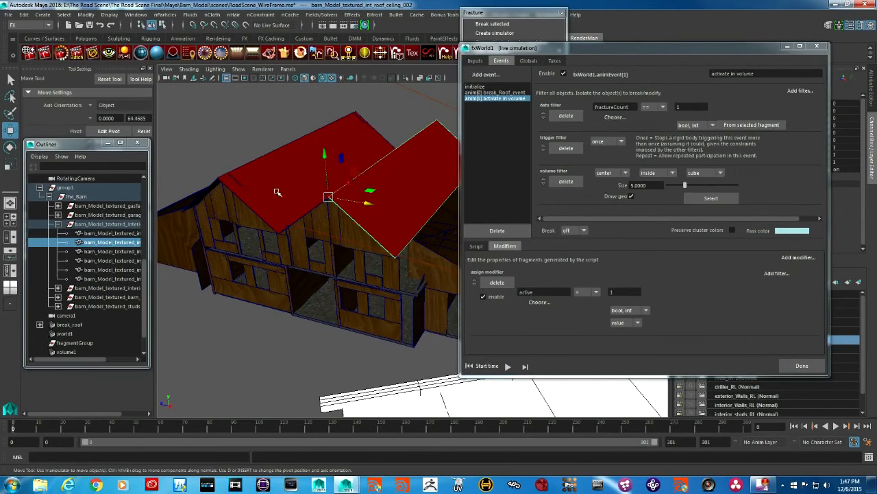
shift+click(277, 193)
alt+drag(260, 240, 294, 239)
shift+click(299, 243)
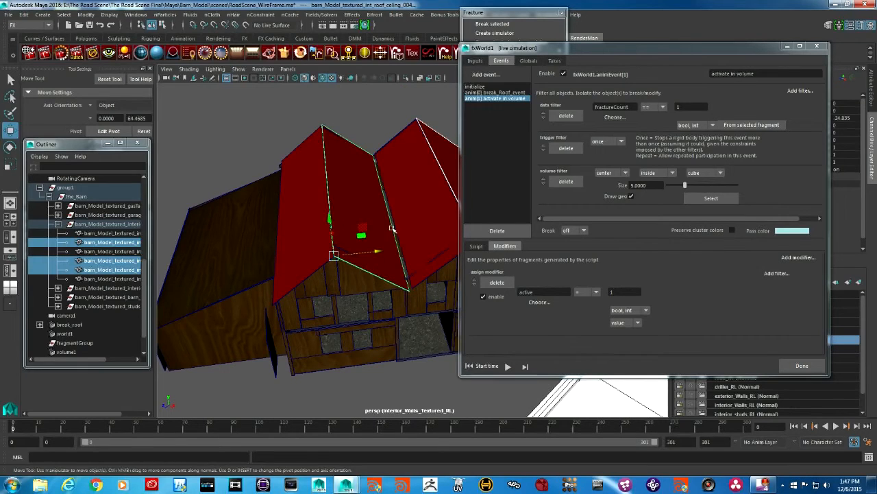
click(425, 214)
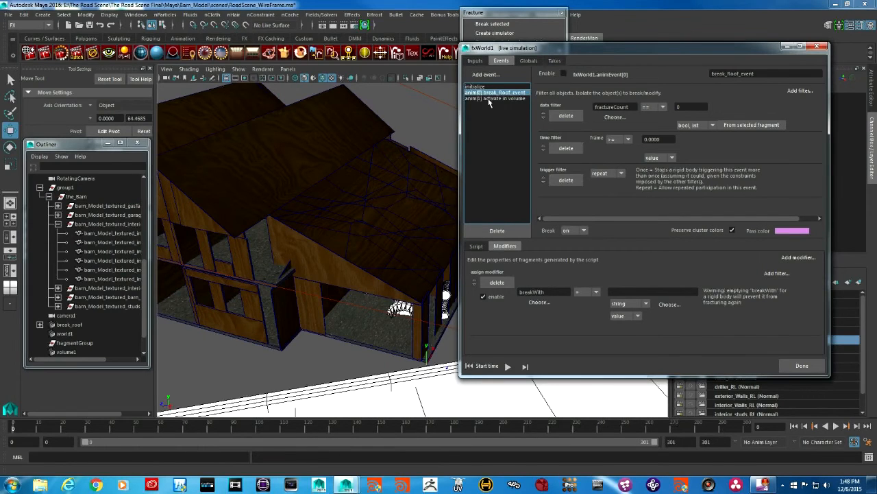
Move volume1 onto the barn's fractured garage roof, to about X -44.19, Y 14.31, Z -2.32.
alt+right_drag(400, 214, 288, 188)
alt+middle_drag(288, 188, 306, 168)
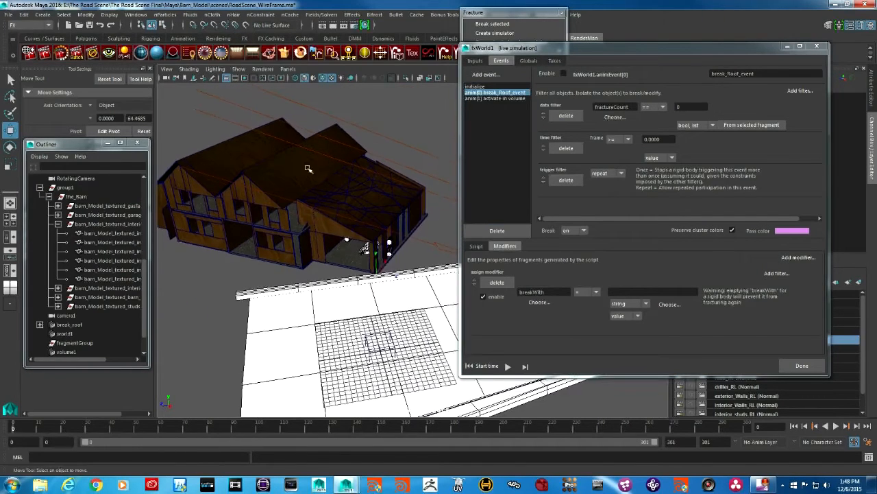
click(381, 333)
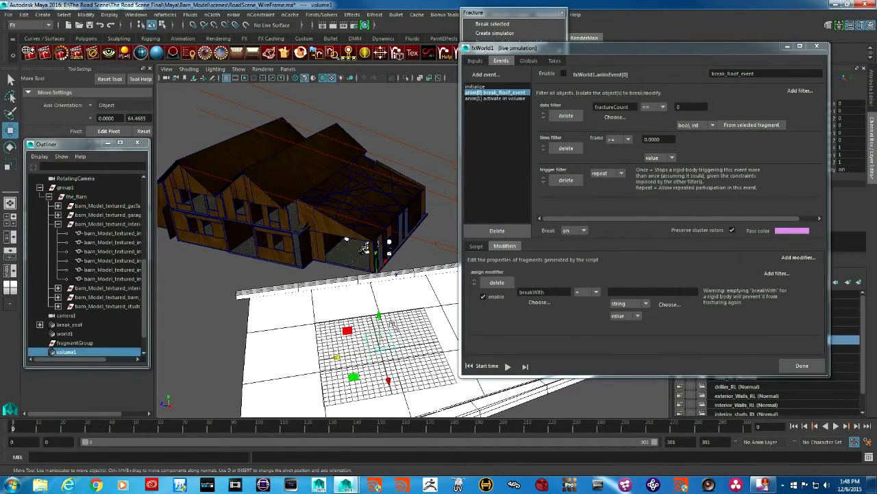
drag(379, 315, 348, 197)
alt+drag(329, 245, 282, 251)
alt+right_drag(281, 251, 307, 199)
alt+middle_drag(307, 198, 336, 278)
alt+right_drag(336, 279, 355, 280)
drag(266, 239, 283, 242)
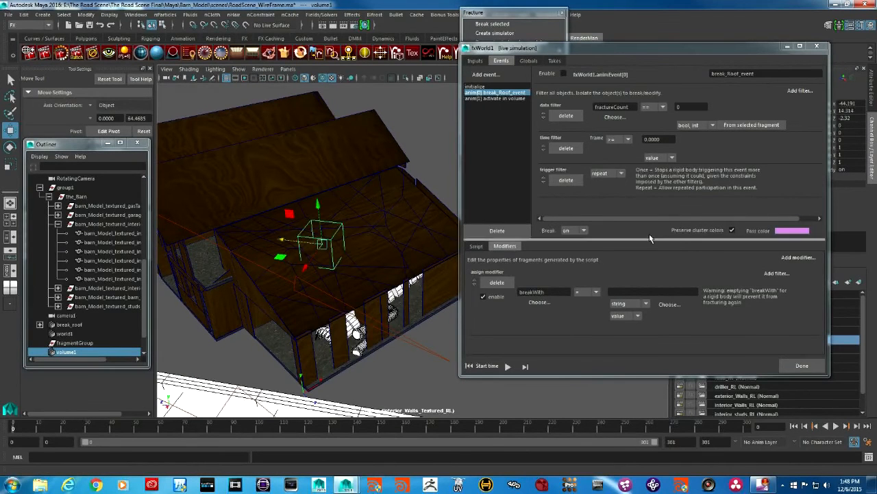
Set the volume filter shape of the "activate in volume" event to sphere.
click(498, 98)
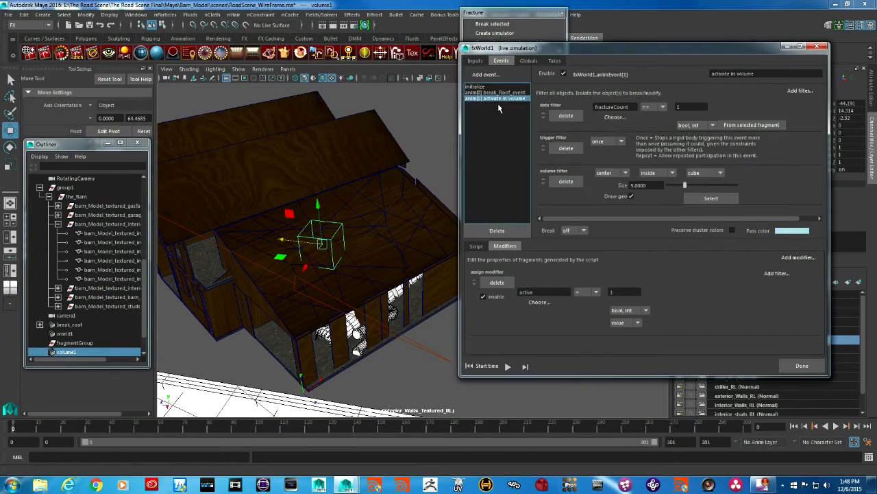
click(718, 172)
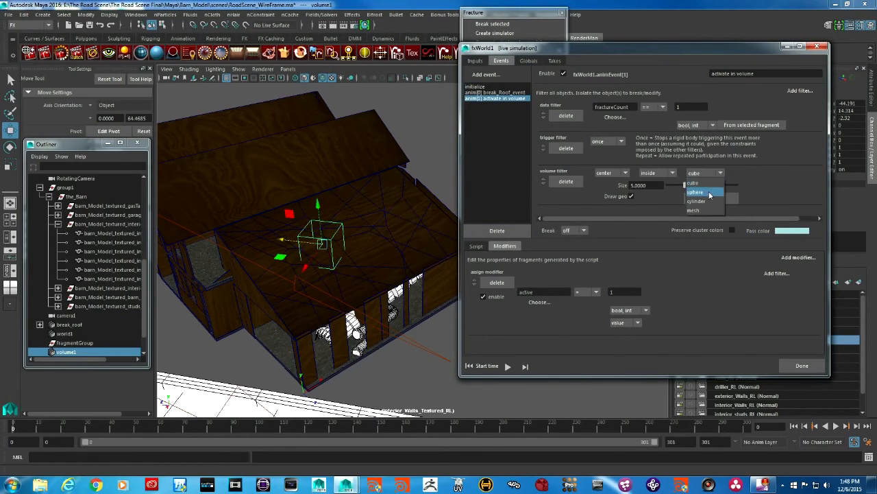
click(700, 192)
Advance the animation to frame 55 and lower the volume sphere to about Y 10.465 around the emerging driller.
alt+drag(370, 237, 330, 205)
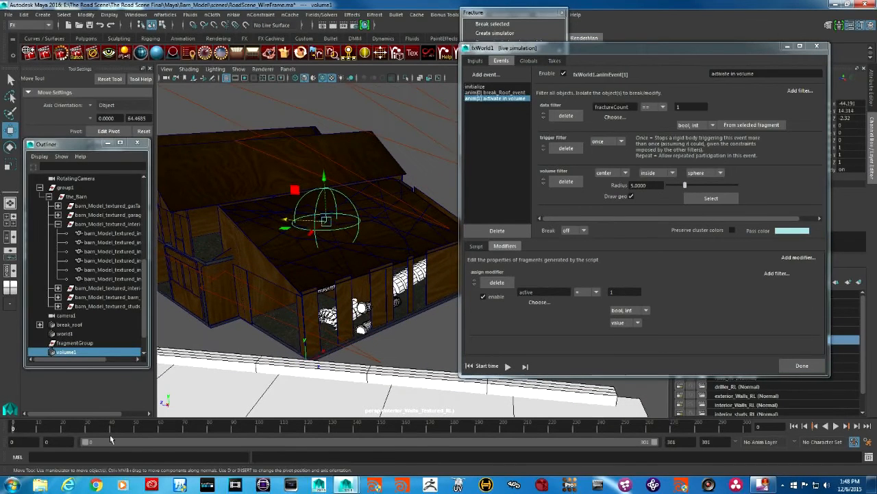
key(alt+v)
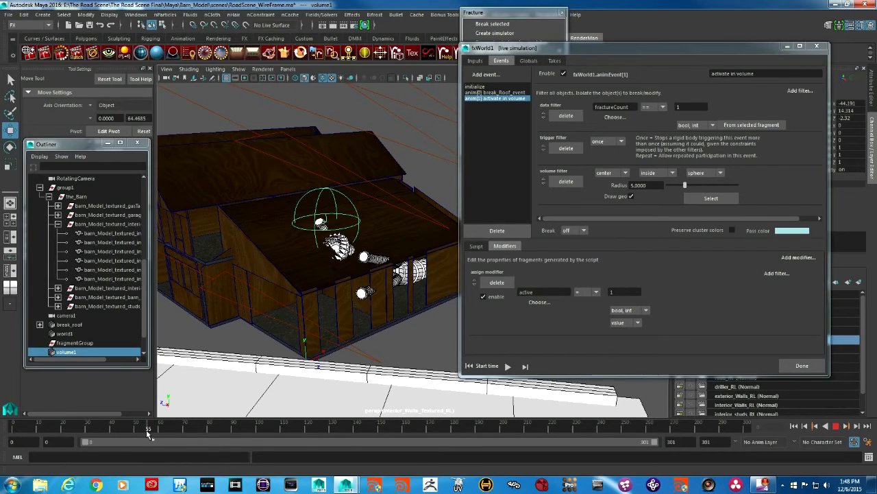
key(alt+v)
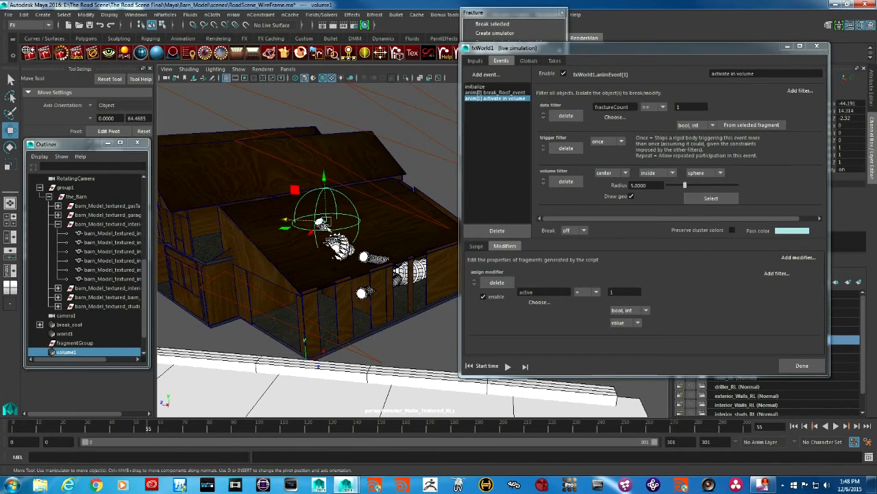
drag(326, 186, 327, 202)
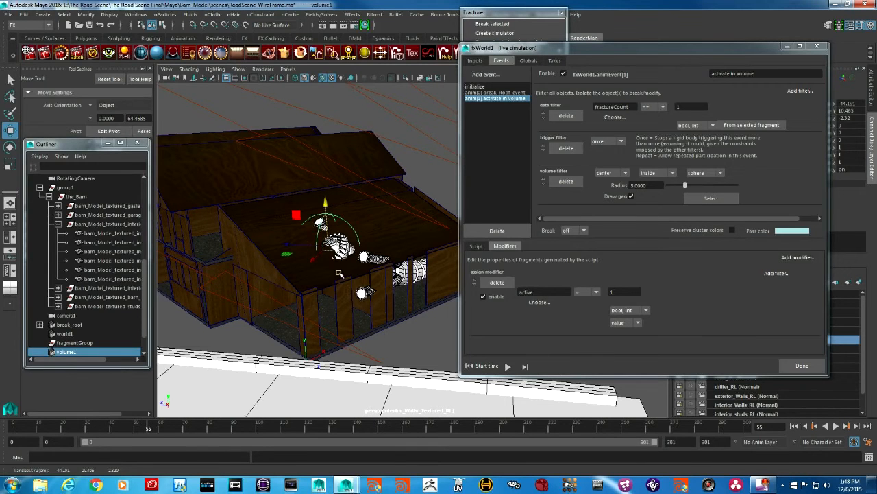
Rotate the volume sphere to about 50.28 degrees in Y to line it up with the driller.
key(e)
mouse_move(307, 265)
mouse_down()
mouse_move(315, 263)
mouse_move(303, 258)
mouse_up()
key(w)
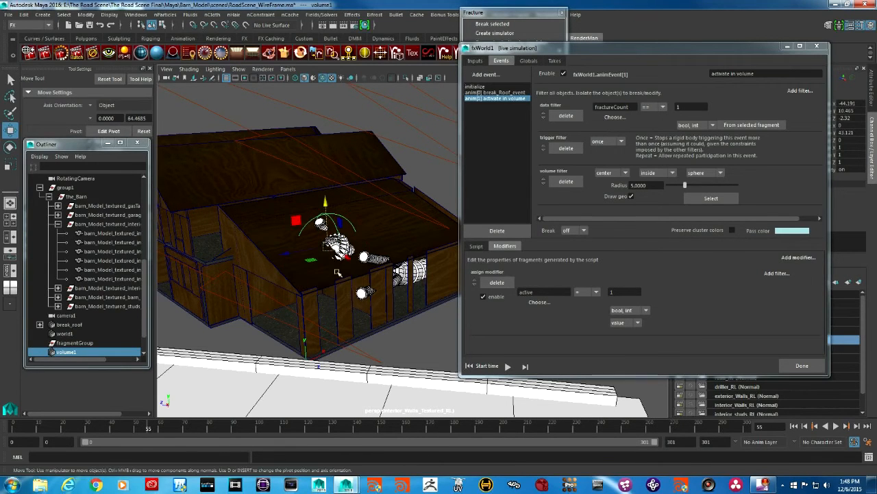
key(e)
drag(317, 268, 366, 264)
key(w)
Scale the sphere to about 1.469 in X and key it at frame 55 near X -43.19, Z -5.39.
alt+drag(271, 228, 334, 255)
key(r)
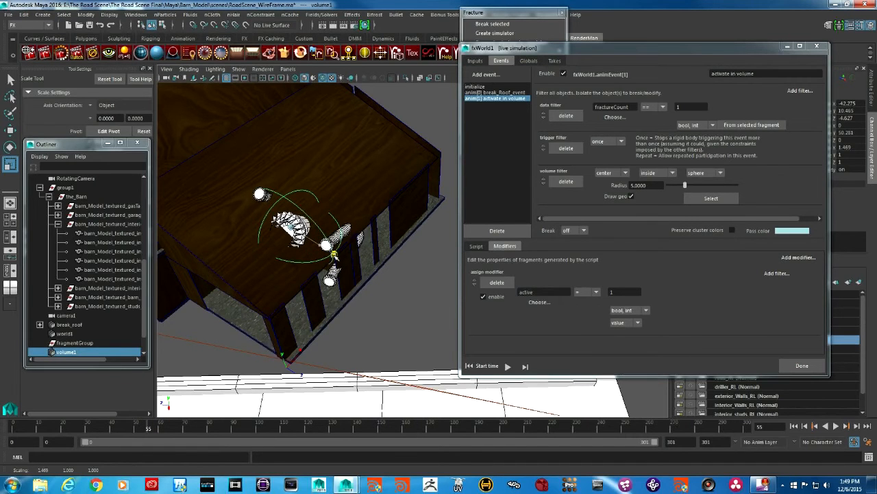
key(w)
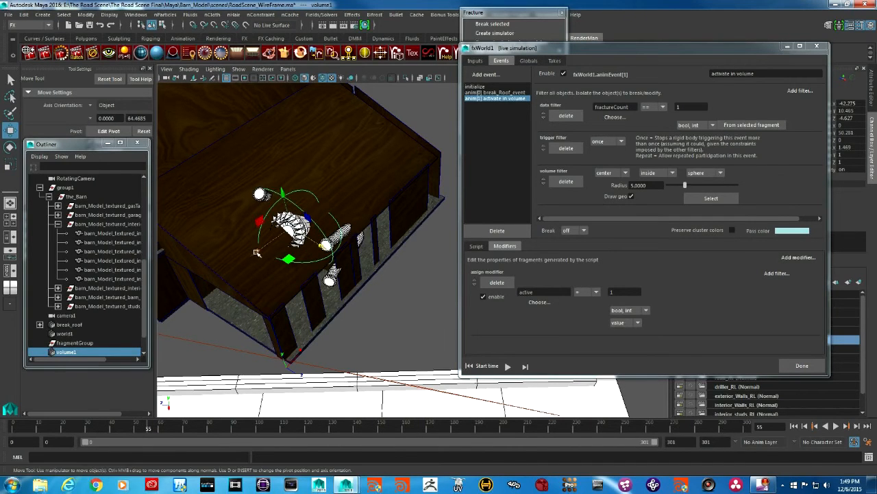
drag(264, 247, 329, 338)
key(s)
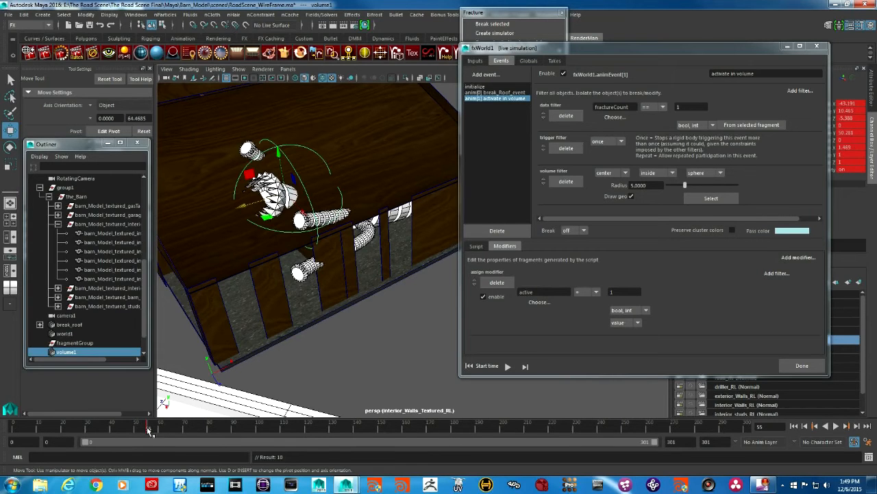
At frame 53, lower the sphere to about Y 5.01 and scale it to about 1.017, 0.692, 0.692.
key(alt+v)
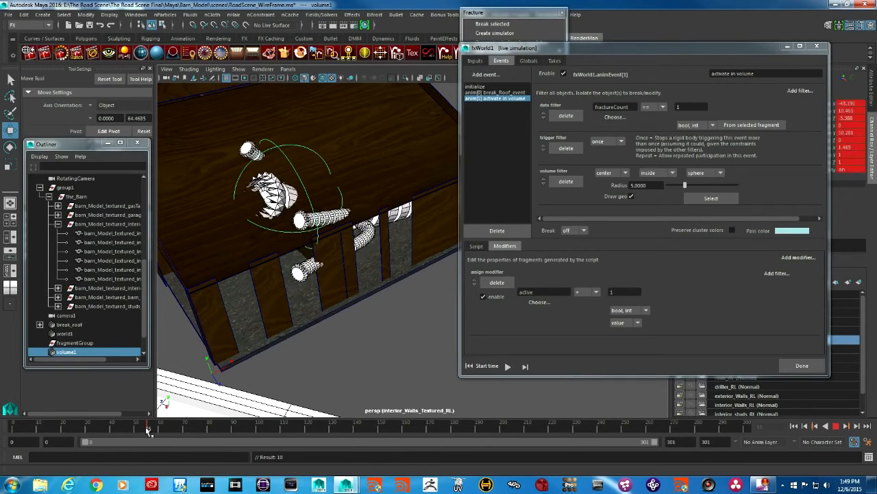
click(144, 429)
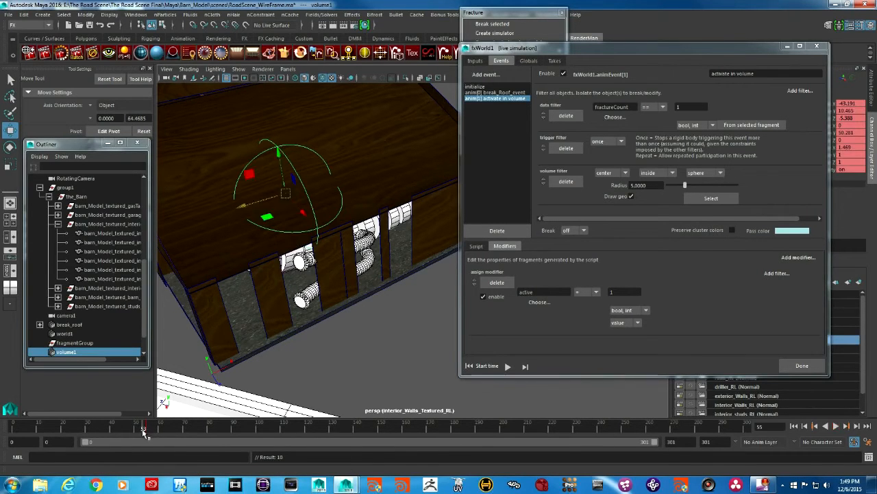
drag(276, 151, 277, 203)
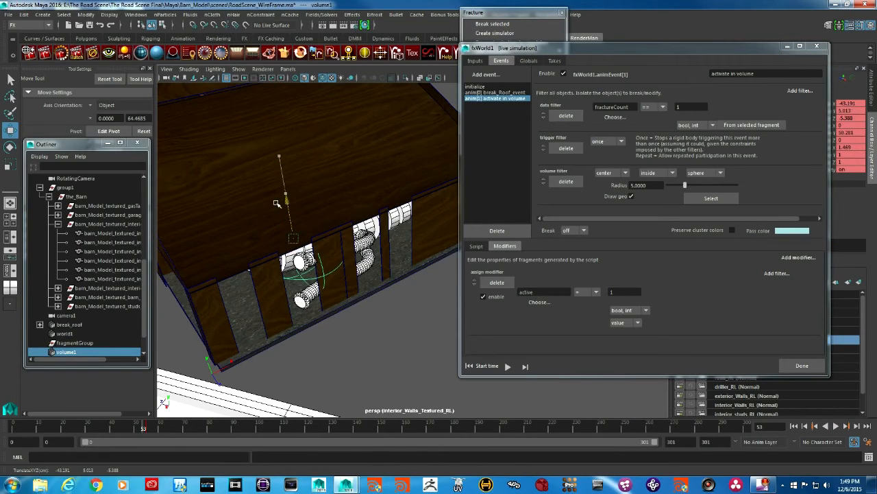
key(r)
drag(293, 239, 291, 239)
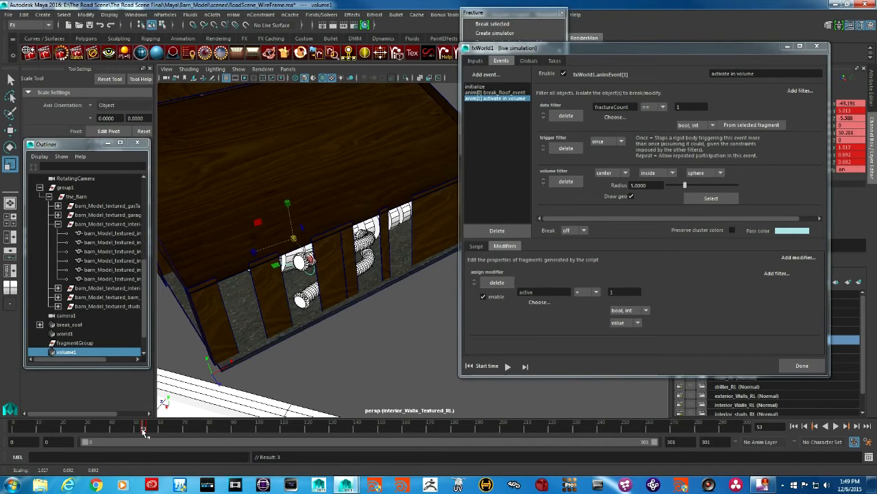
At frame 54, lower the keyed volume sphere below the roof to about Y 5.235.
key(alt+v)
key(alt+v)
key(w)
drag(281, 179, 279, 205)
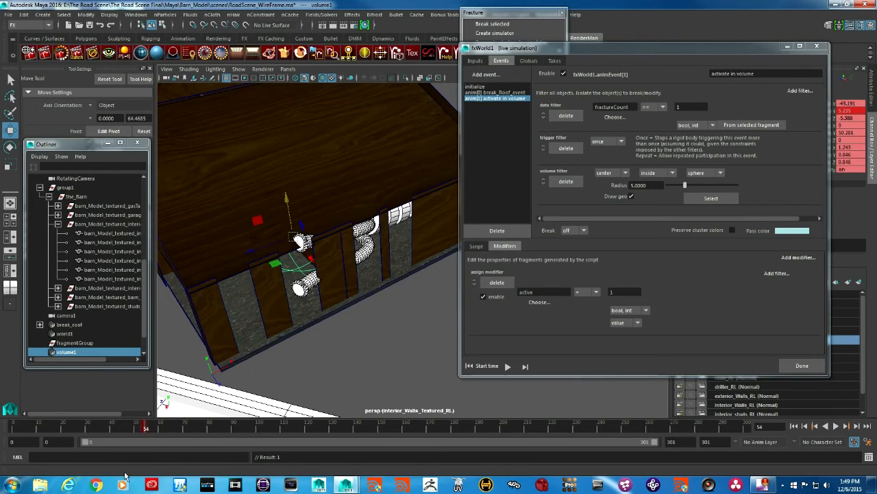
At frame 60, move the volume sphere to about X -49.54, Z -7.15 to follow the driller.
key(alt+v)
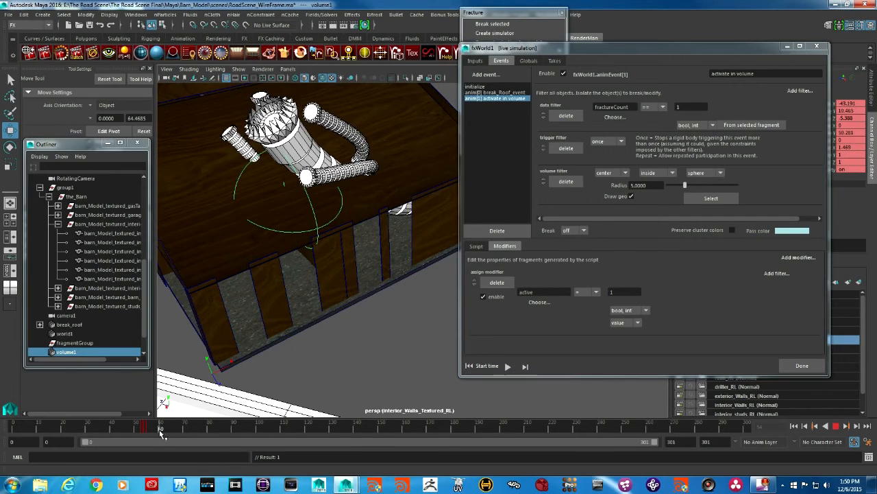
click(162, 432)
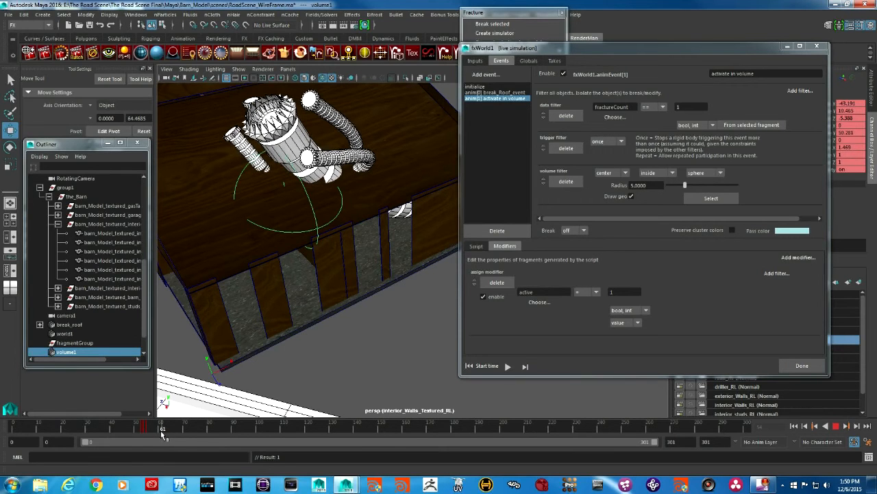
alt+drag(355, 240, 292, 277)
alt+drag(357, 195, 377, 226)
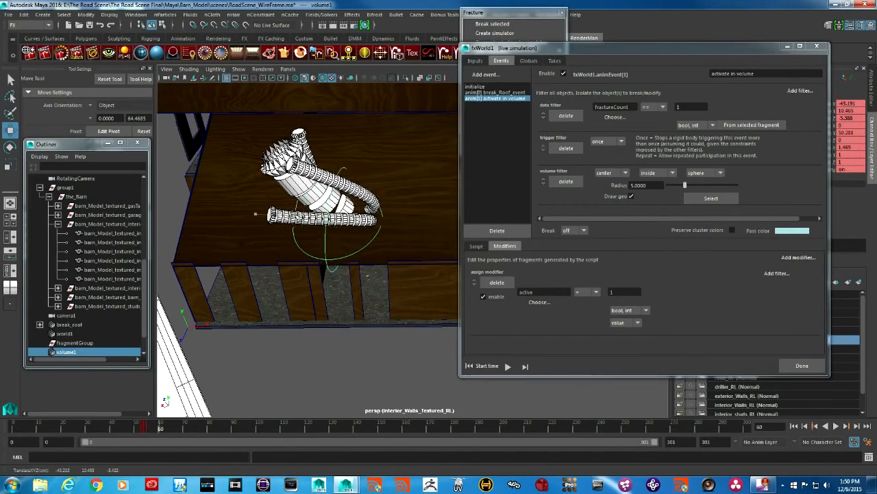
alt+drag(252, 213, 282, 270)
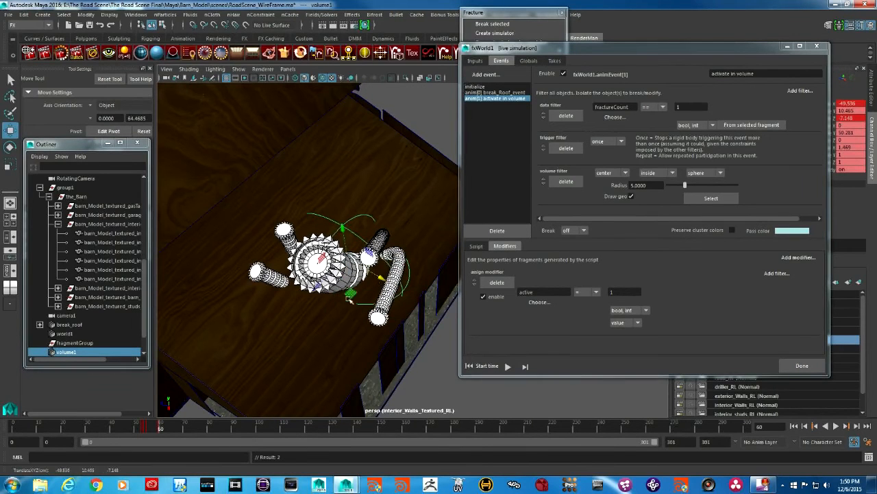
At frame 60, rotate the volume sphere, move it to about X -47.94, Y 11.63, Z -6.32, and scale it to about 1.615, 1.1, 1.1.
key(e)
drag(352, 292, 370, 286)
key(w)
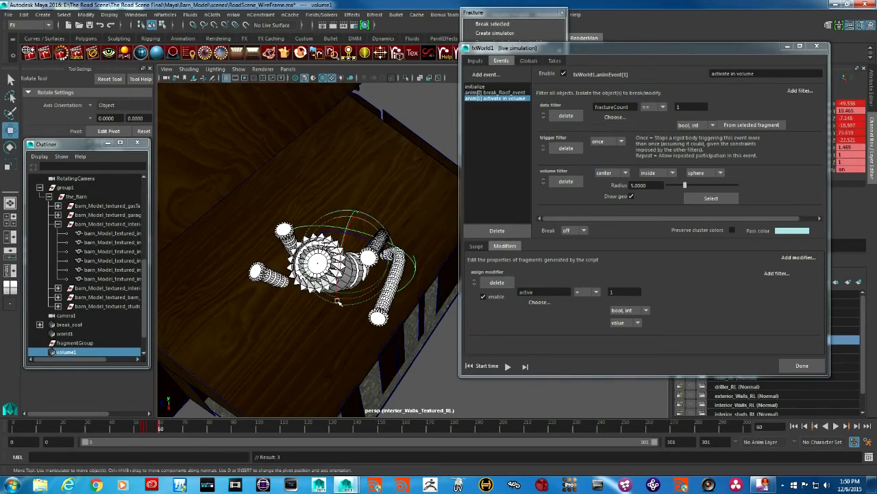
drag(338, 305, 336, 308)
key(e)
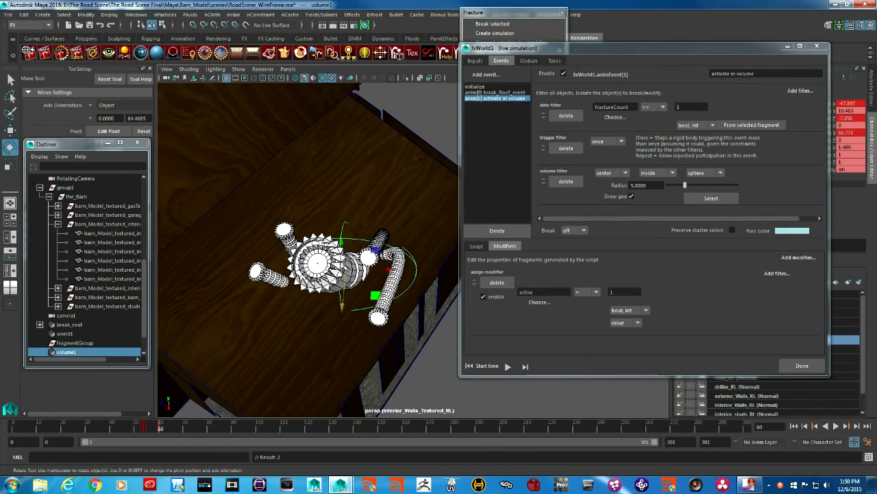
drag(405, 294, 404, 298)
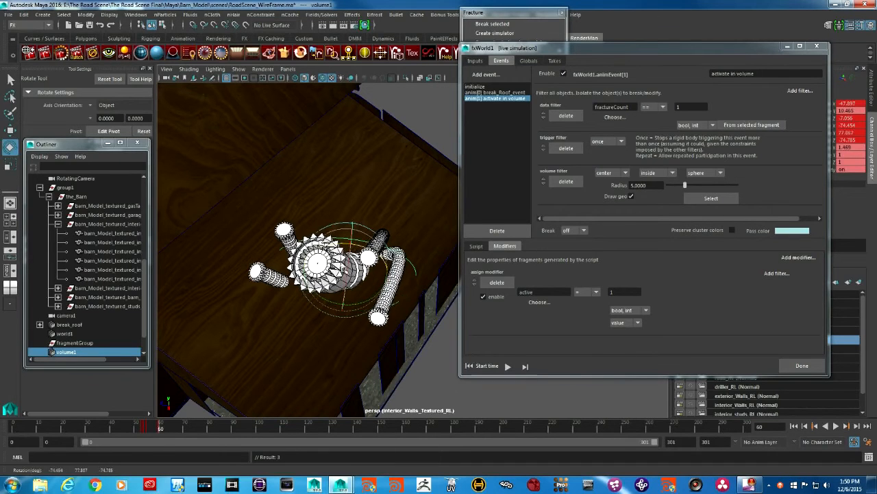
key(r)
mouse_move(346, 267)
mouse_down()
mouse_move(353, 268)
mouse_move(349, 234)
mouse_move(342, 267)
mouse_move(352, 259)
mouse_up()
key(w)
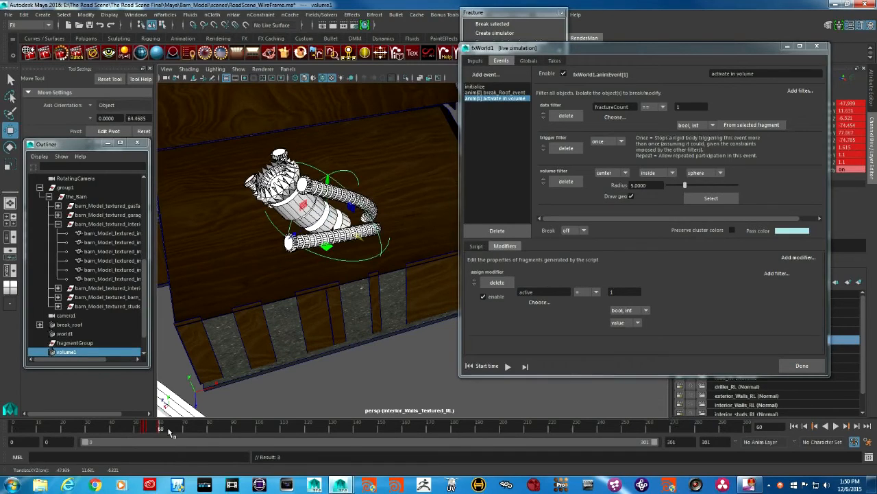
At frame 76, rotate the volume sphere around the driller, scale it to about 1.113 in X, and key it near X -39.7, Y 12.
key(alt+v)
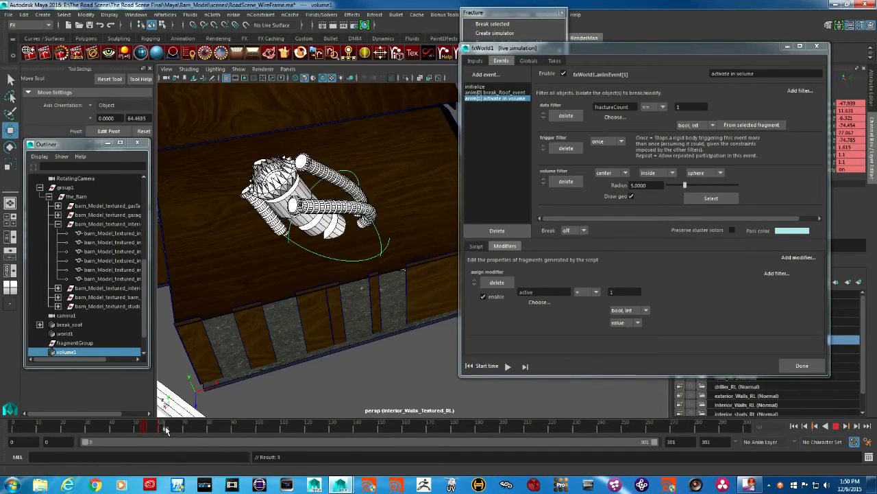
key(alt+v)
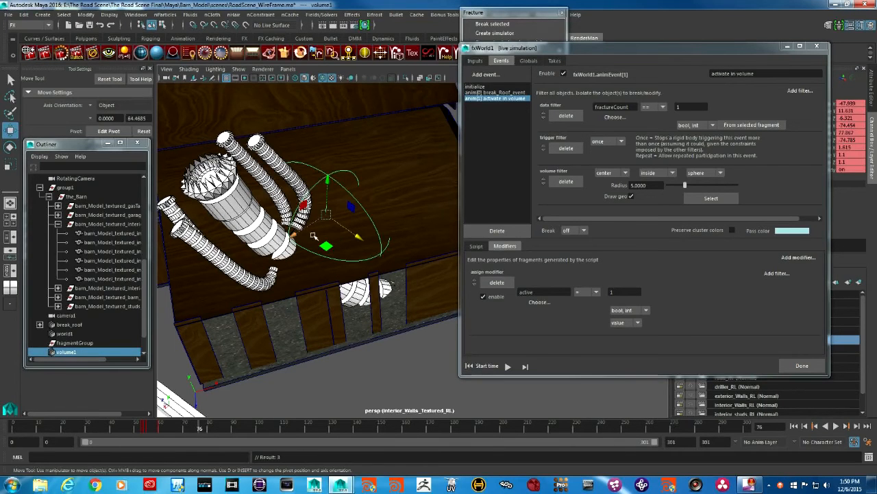
key(e)
drag(301, 236, 356, 278)
key(w)
key(r)
drag(394, 306, 310, 282)
key(w)
key(s)
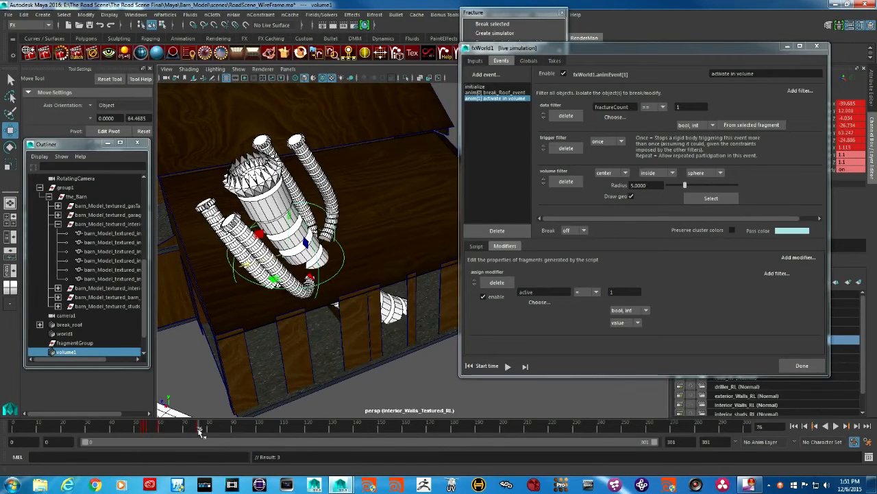
At frame 96, move the volume sphere to about X -31.56 beside the driller and scrub back to frame 52 to check its path.
drag(200, 431, 248, 438)
drag(284, 253, 211, 274)
drag(157, 281, 176, 276)
mouse_move(280, 318)
alt+mouse_down()
mouse_move(312, 317)
mouse_move(296, 318)
alt+mouse_up()
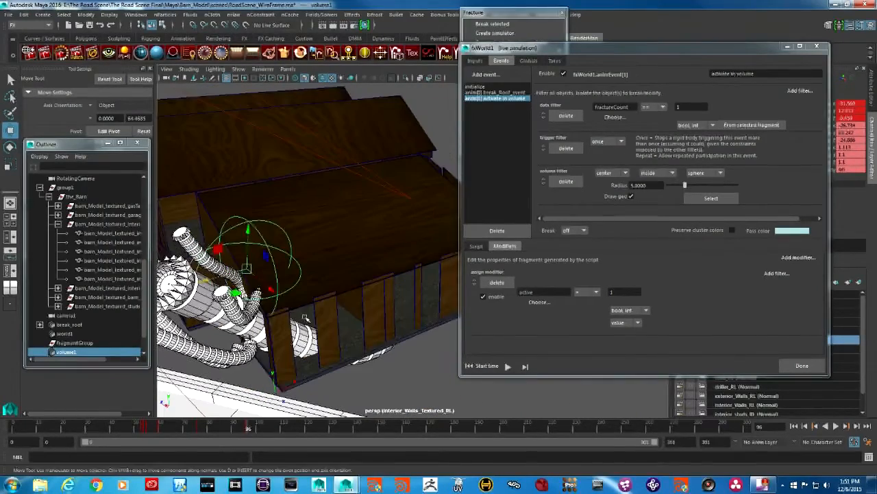
click(237, 431)
drag(237, 430, 139, 435)
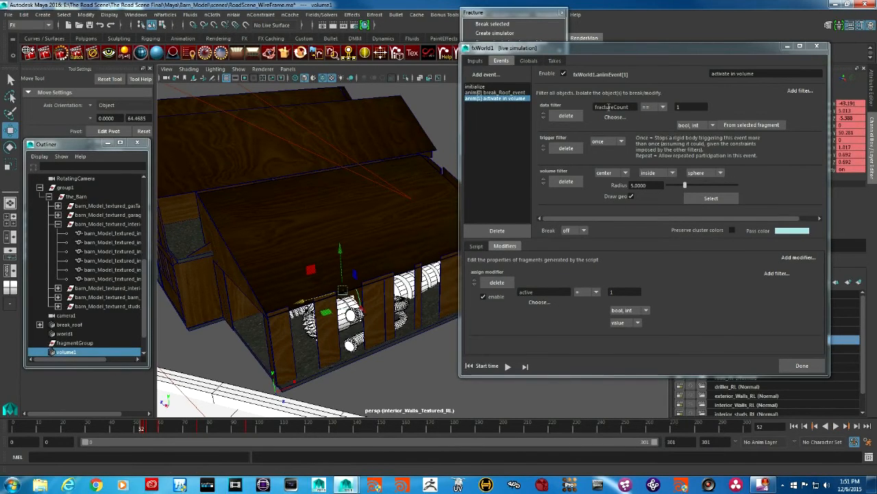
Enable the break_Roof_event and run the simulation to about frame 37.
click(503, 93)
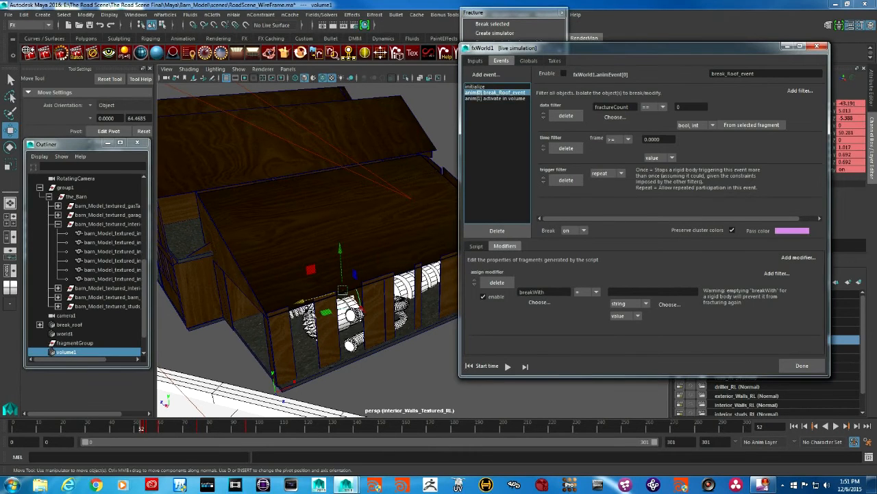
click(508, 366)
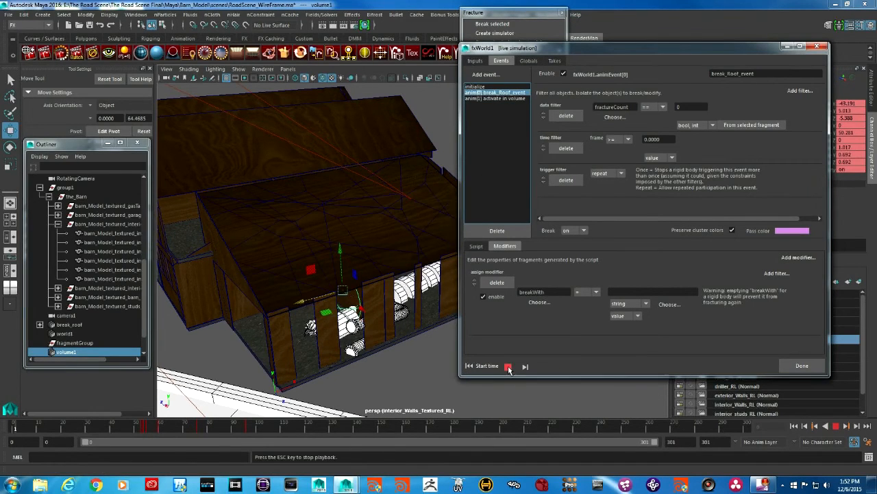
click(508, 367)
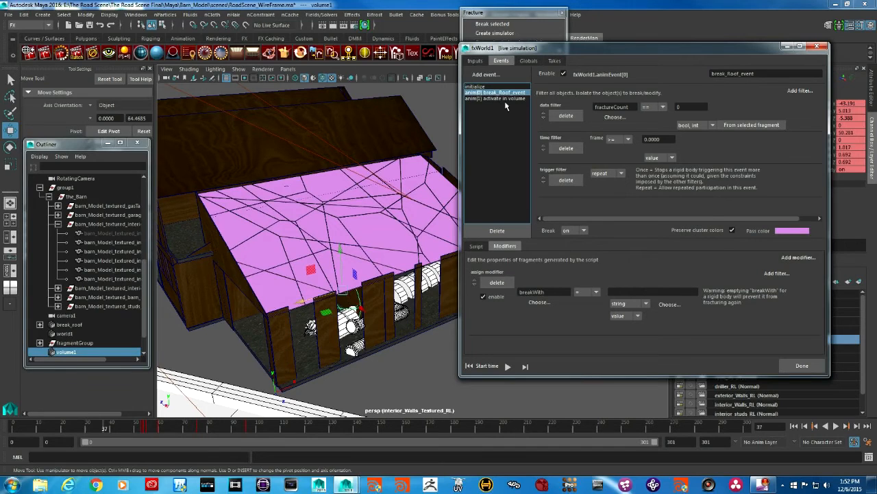
Turn the world's global Draw option off and back on to compare the roof with and without the fragment drawing.
click(785, 232)
click(529, 61)
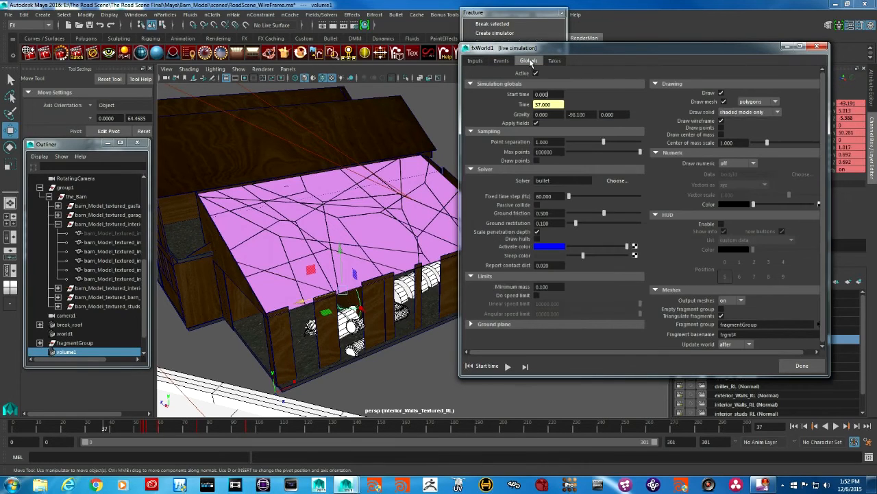
click(720, 93)
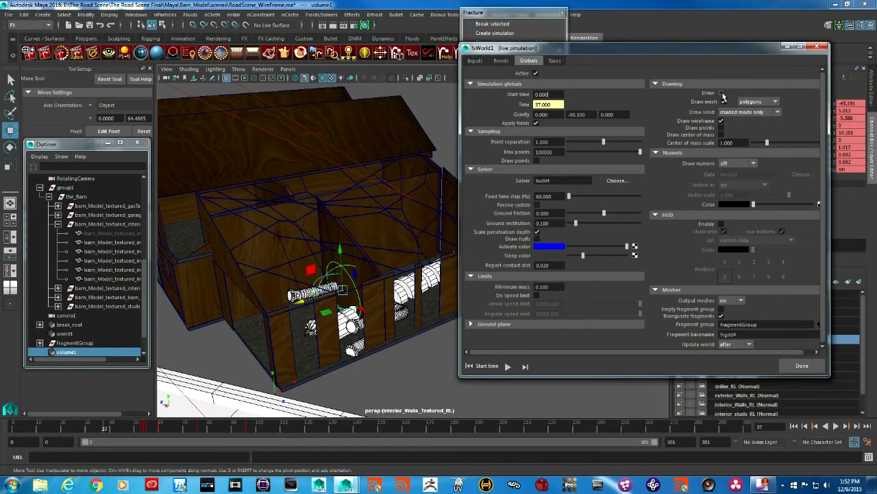
click(722, 93)
Set the pass color of the "activate in volume" event to yellow.
click(501, 61)
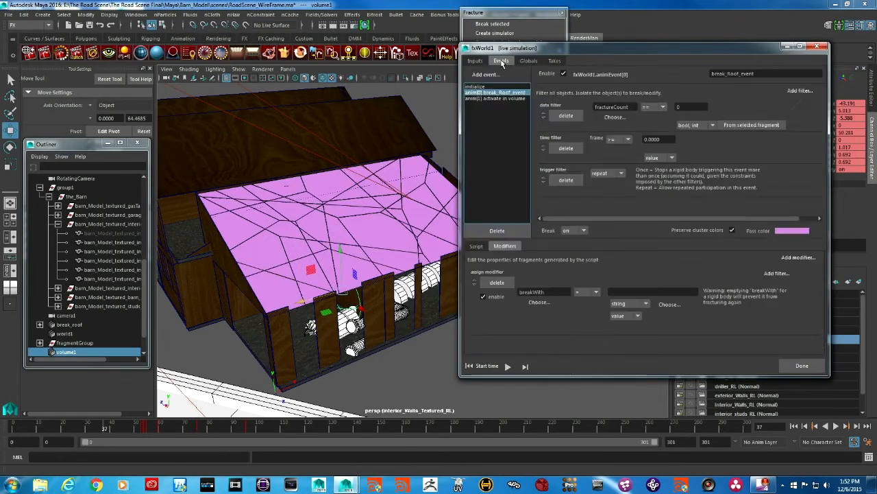
click(494, 98)
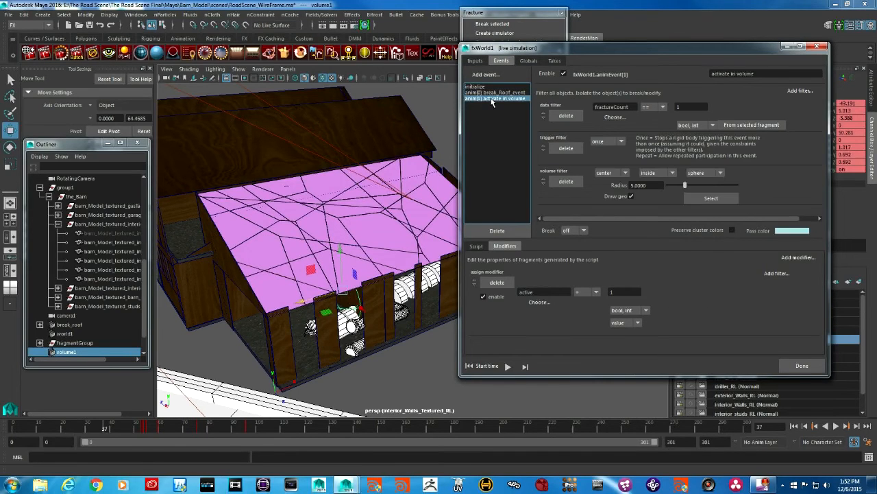
click(794, 235)
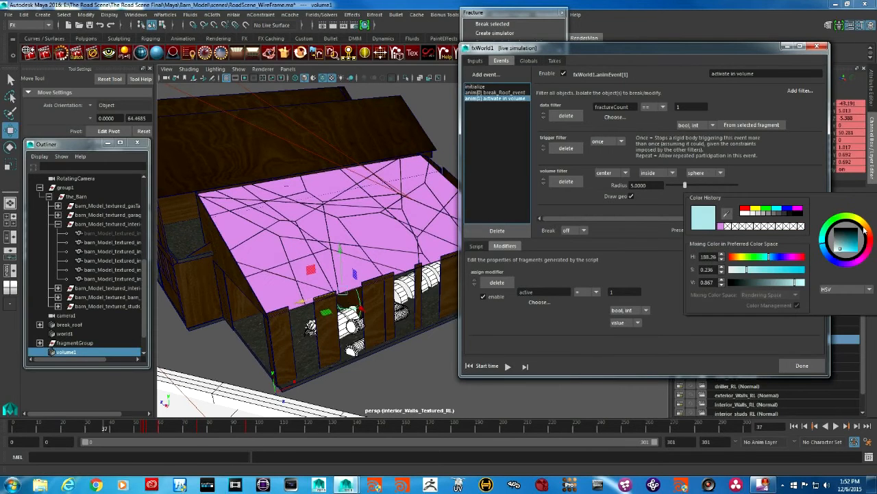
click(757, 210)
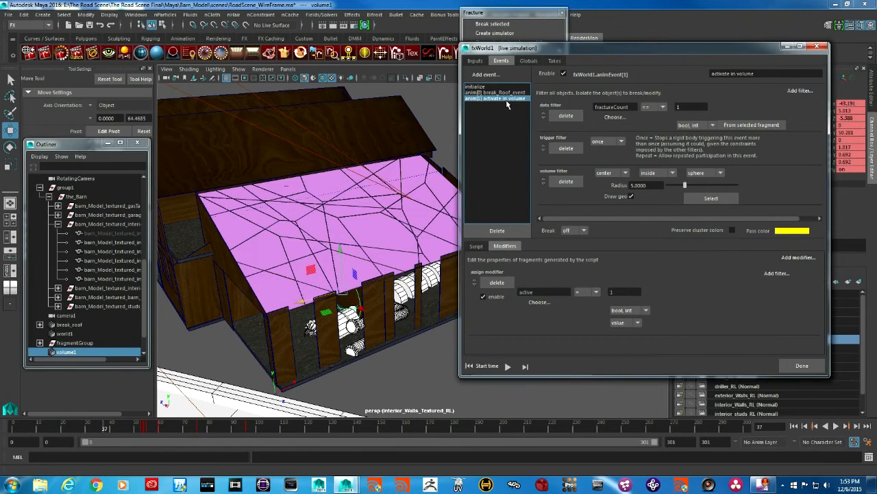
Run the simulation to about frame 62, continue to frame 95, and examine how the roof fragments break away around the driller.
click(507, 367)
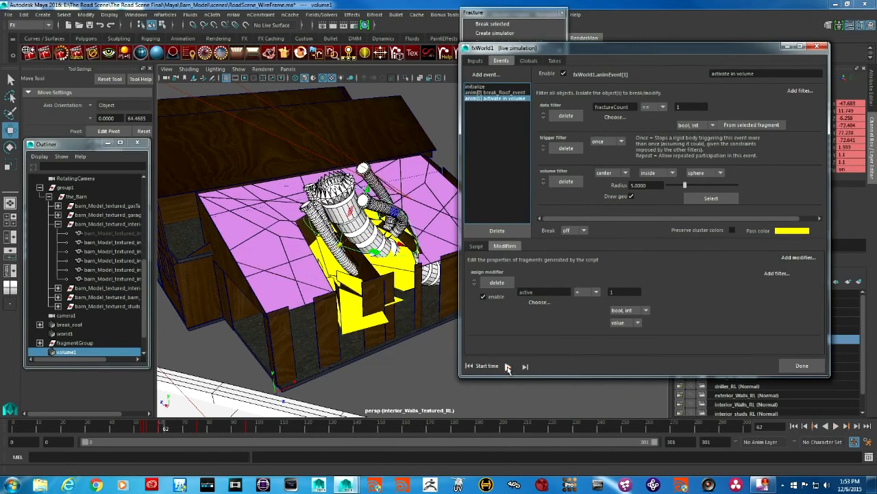
alt+drag(342, 290, 360, 316)
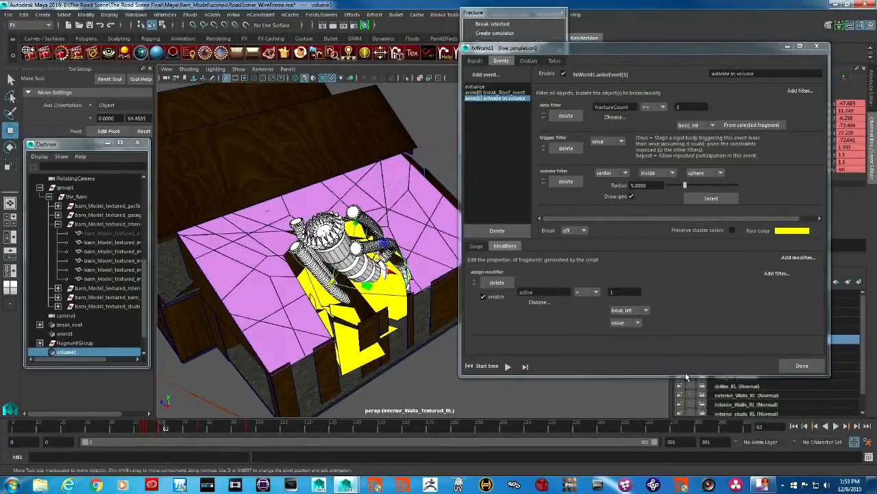
click(508, 366)
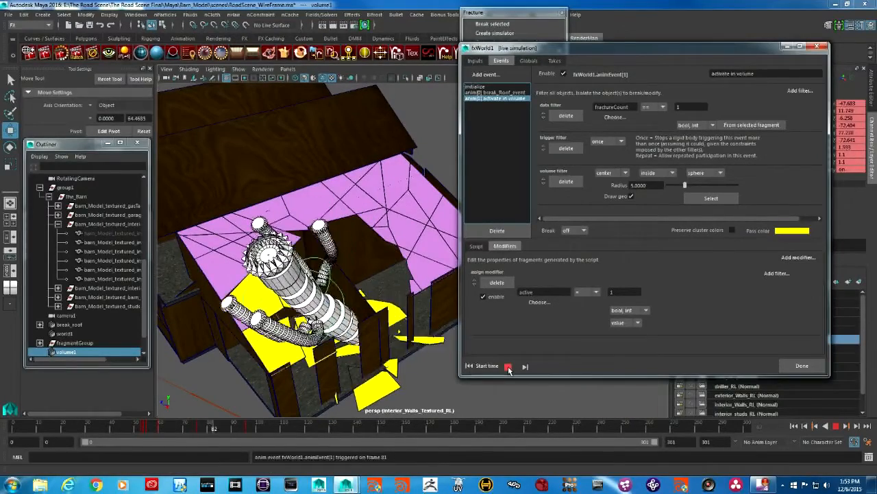
click(508, 366)
alt+drag(400, 338, 271, 325)
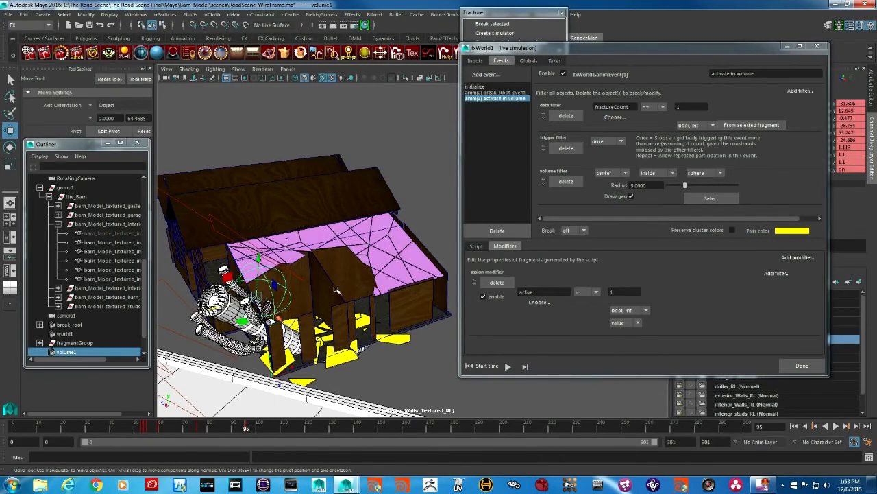
alt+middle_drag(329, 291, 332, 281)
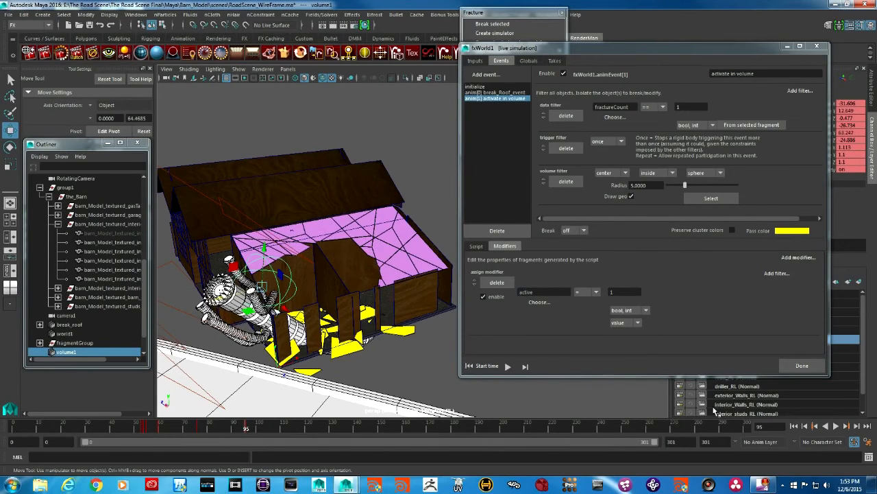
Return to the start time and add an assign modifier to "activate in volume" that sets the fragments' velocity to 85 in Y.
click(469, 365)
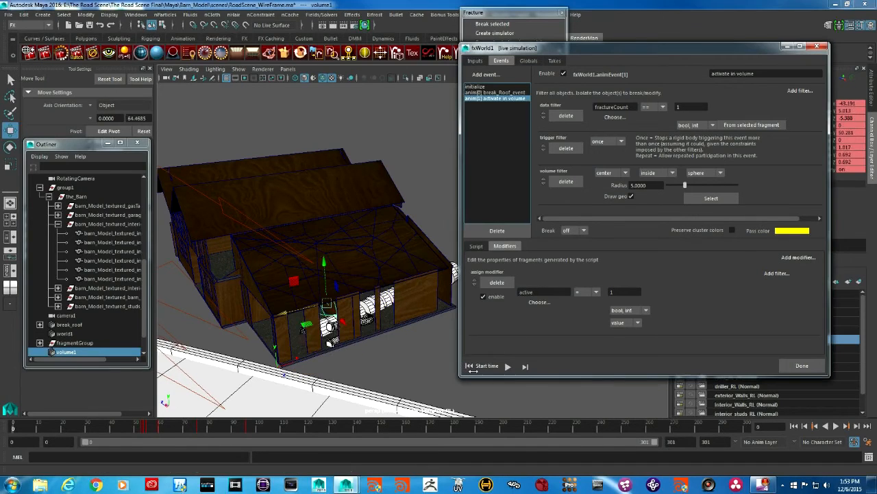
click(800, 257)
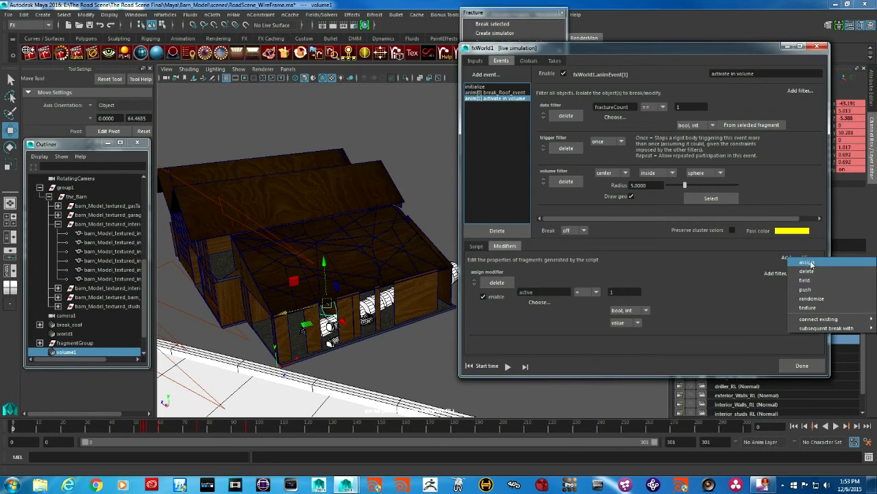
click(812, 264)
drag(818, 291, 818, 331)
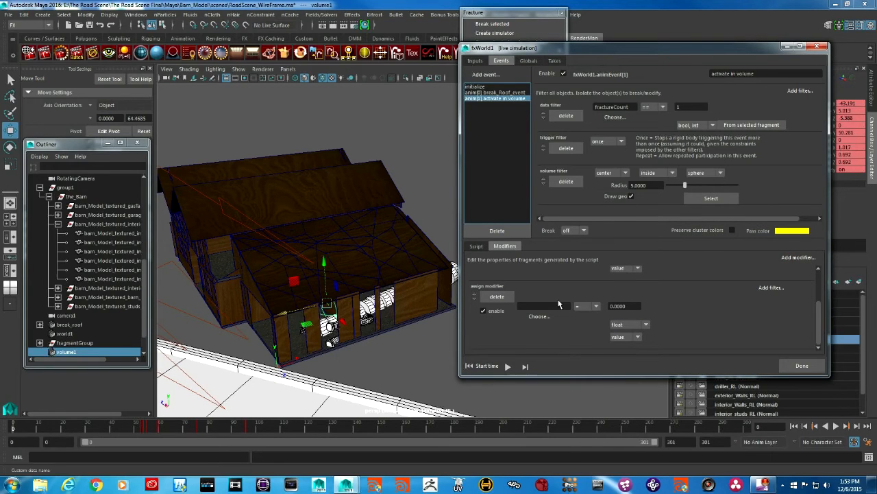
click(540, 317)
mouse_move(582, 364)
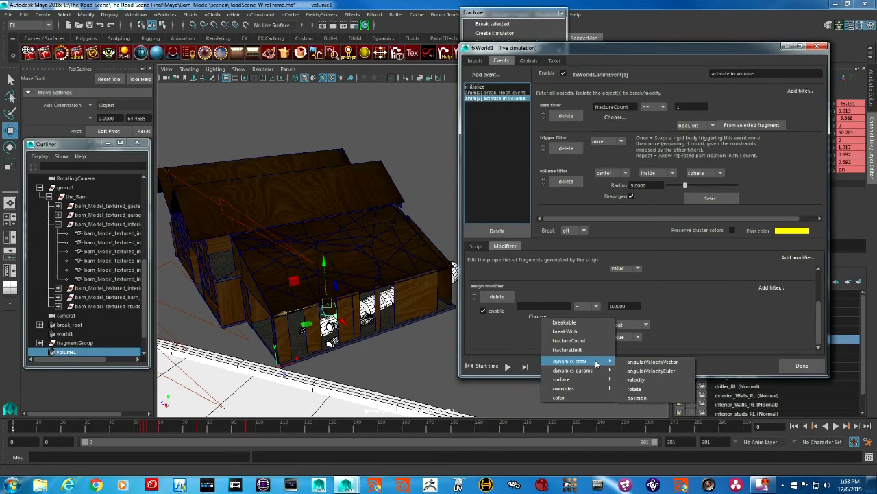
click(636, 379)
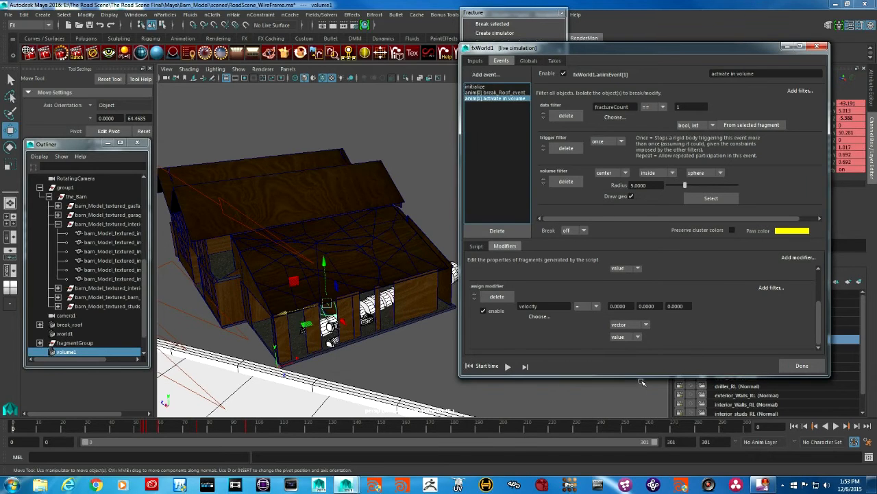
click(650, 305)
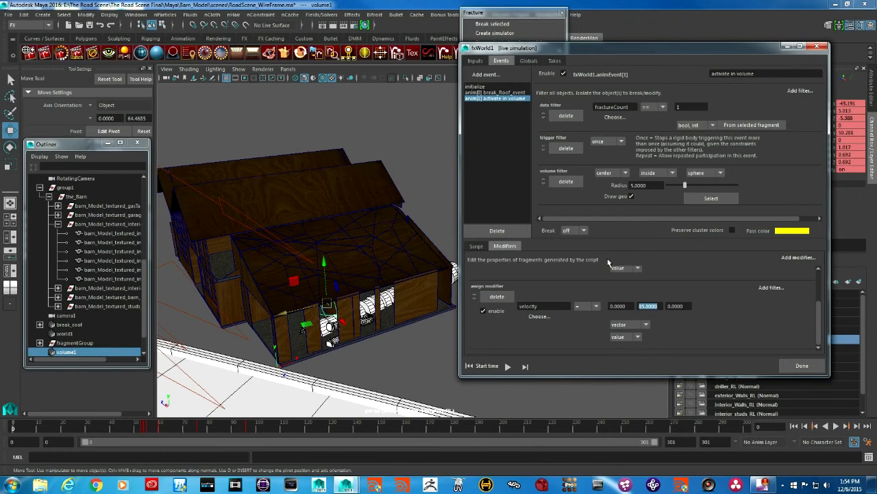
Check the world axes around the barn and set the velocity modifier's Z value to -15.
alt+right_drag(400, 314, 375, 312)
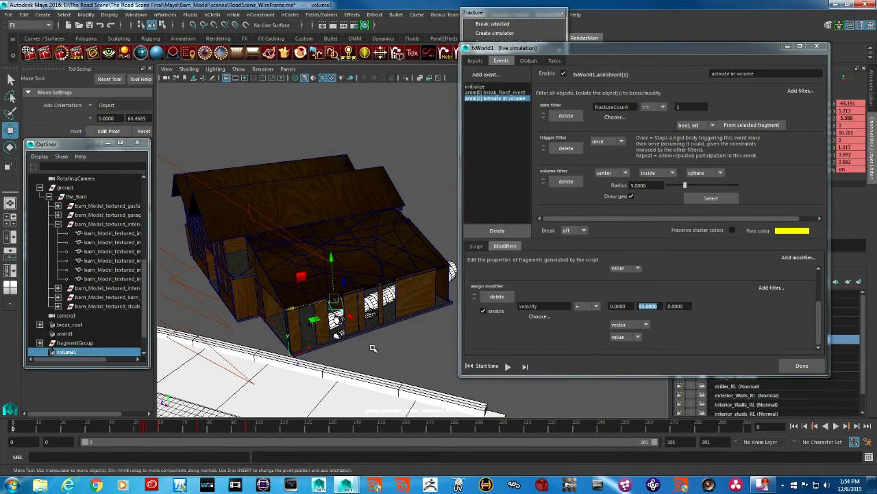
alt+drag(346, 350, 307, 377)
alt+drag(317, 279, 264, 388)
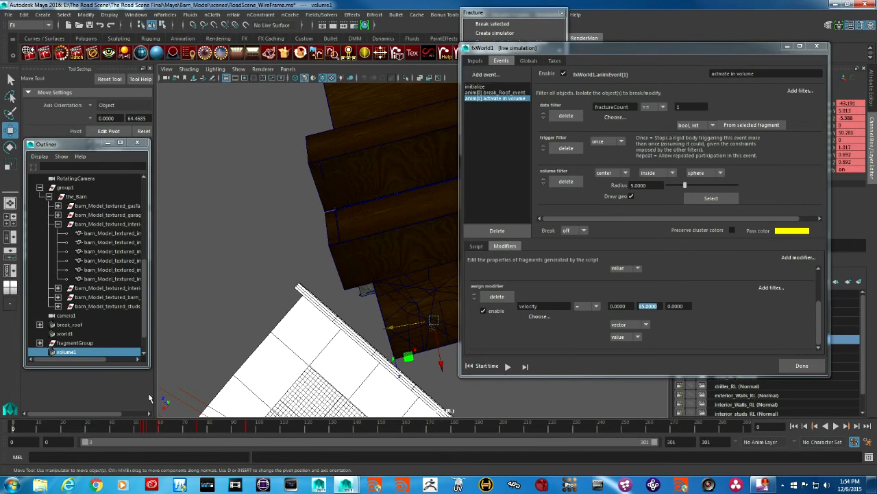
alt+drag(283, 386, 374, 338)
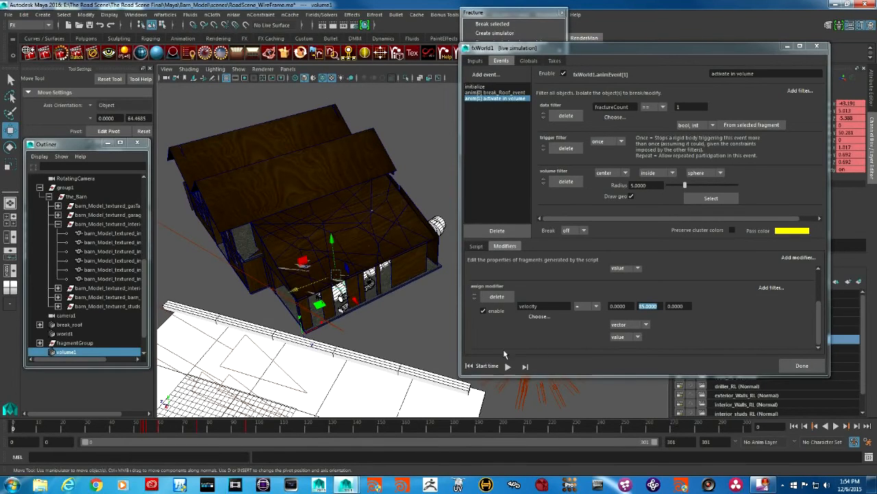
click(675, 306)
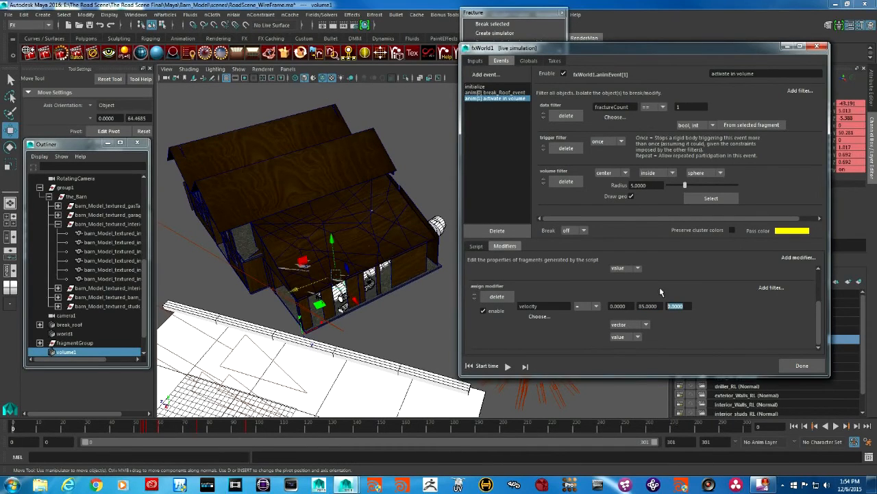
text(-15)
key(Return)
Run the simulation past frame 75 to review how the activated roof fragments fly off with the assigned velocity.
click(508, 366)
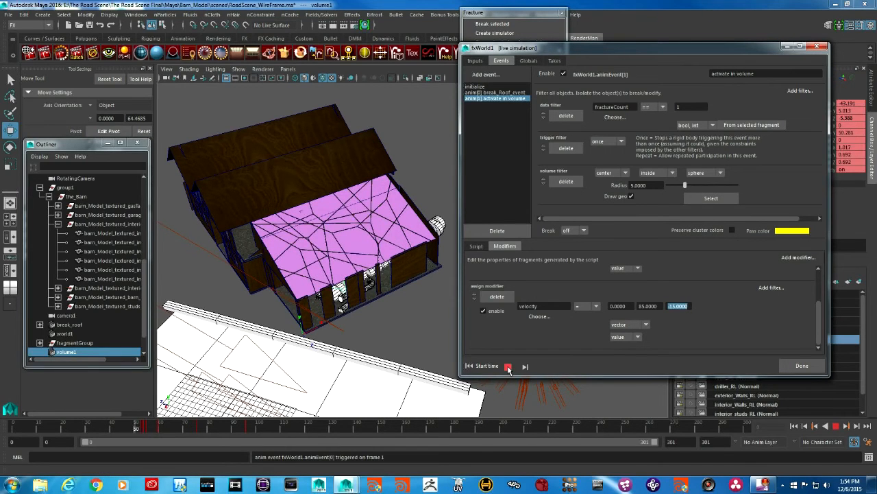
click(508, 367)
click(508, 367)
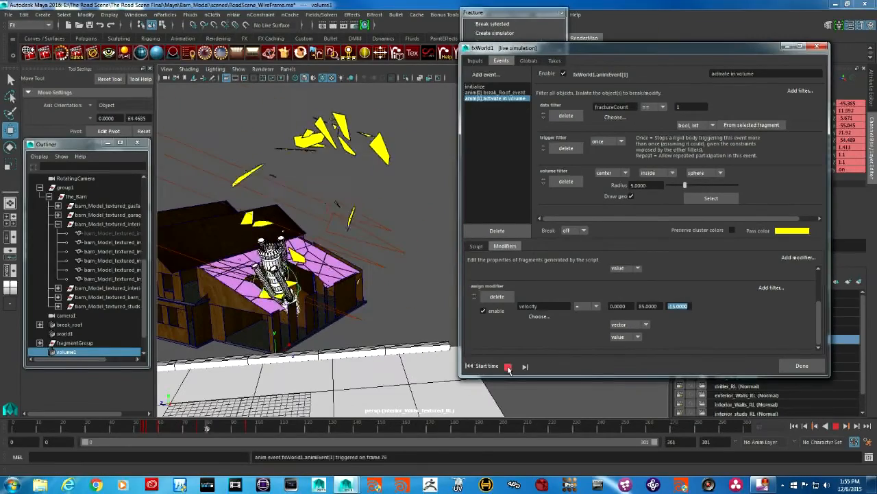
Stop the simulation at about frame 100 and examine the scattered roof fragments around the barn and the driller.
click(508, 367)
alt+drag(445, 342, 277, 211)
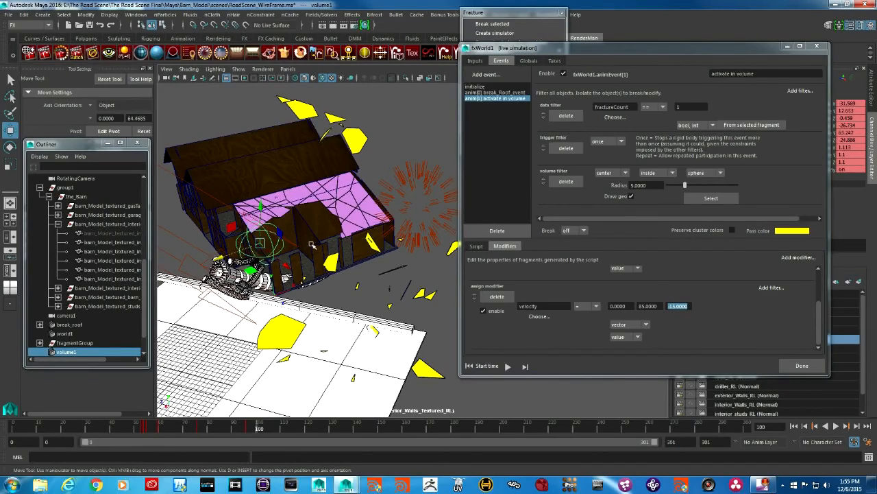
alt+drag(313, 245, 287, 259)
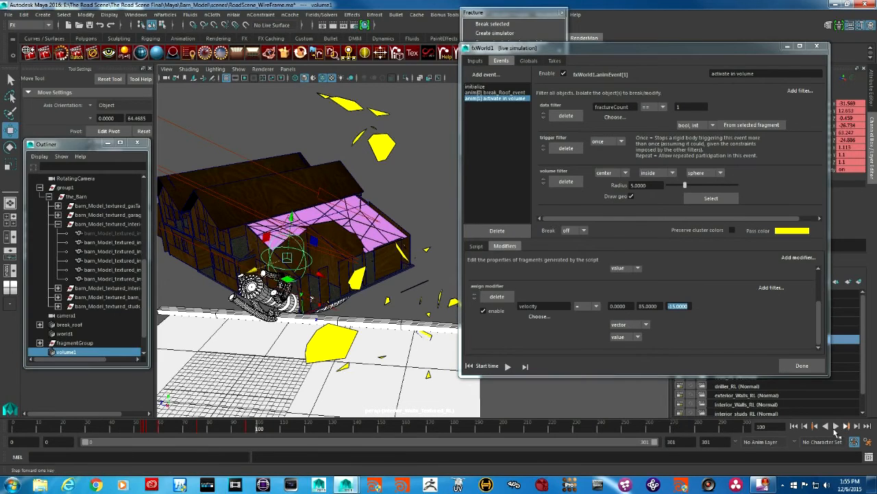
Review the two animation events, return to the start of the timeline and play the driller's motion through to frame 60.
click(488, 92)
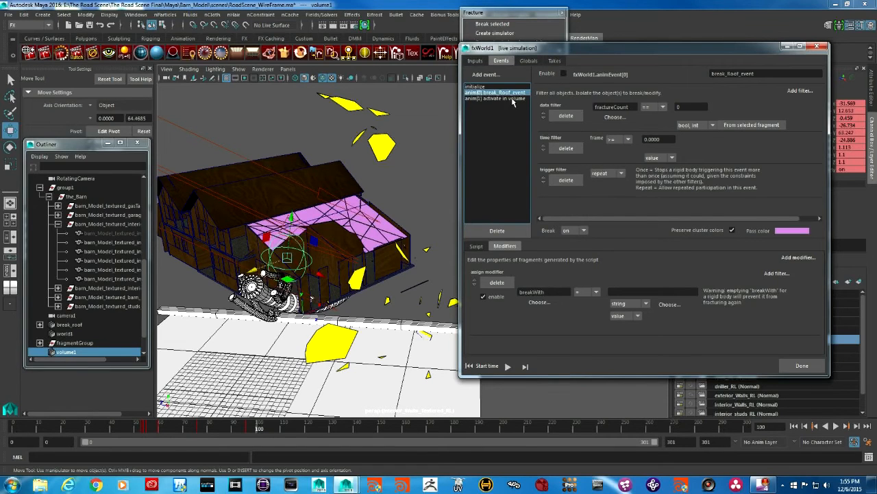
click(499, 100)
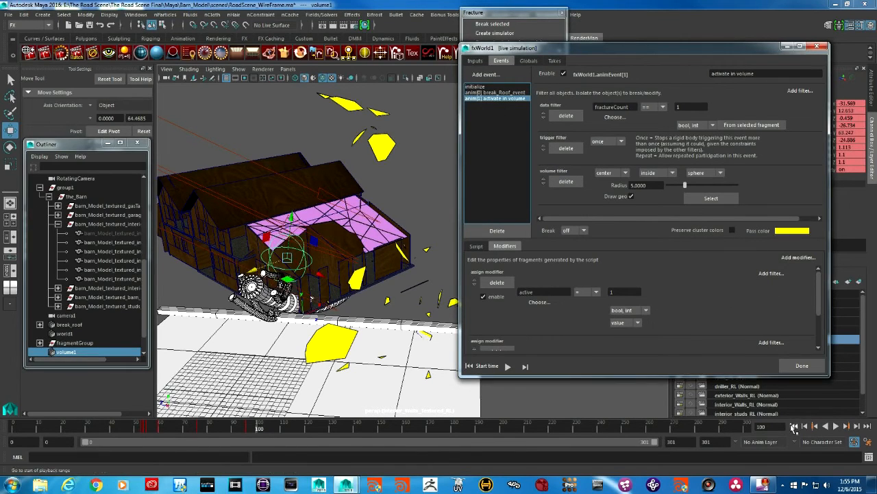
click(794, 426)
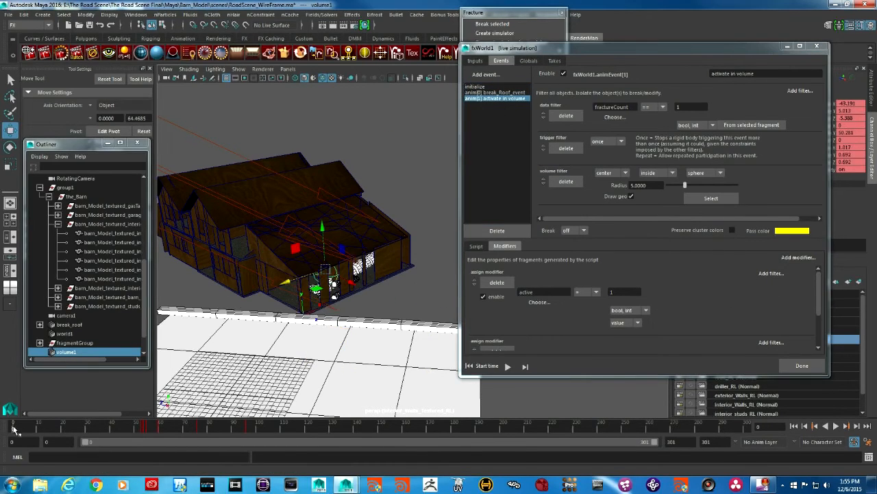
key(alt+v)
drag(157, 429, 165, 446)
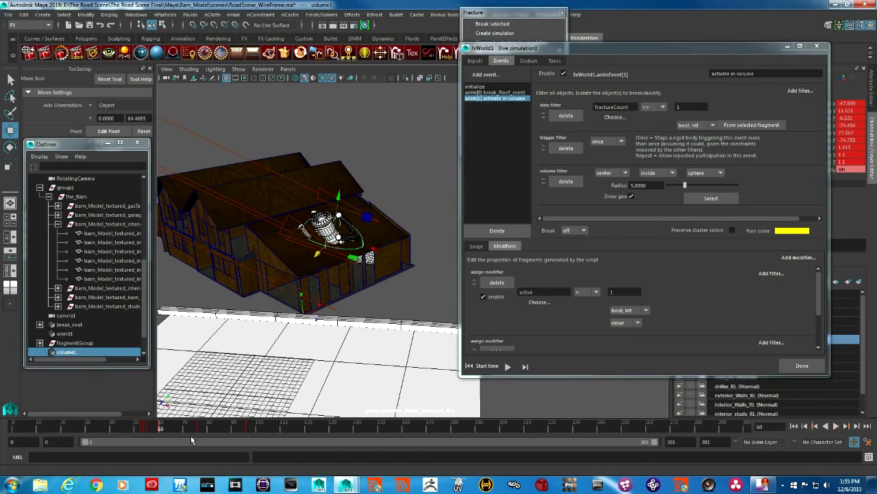
At frame 59, keyframe the "activate in volume" velocity modifier's X, Y and Z values at 0, 85 and -15.
click(506, 92)
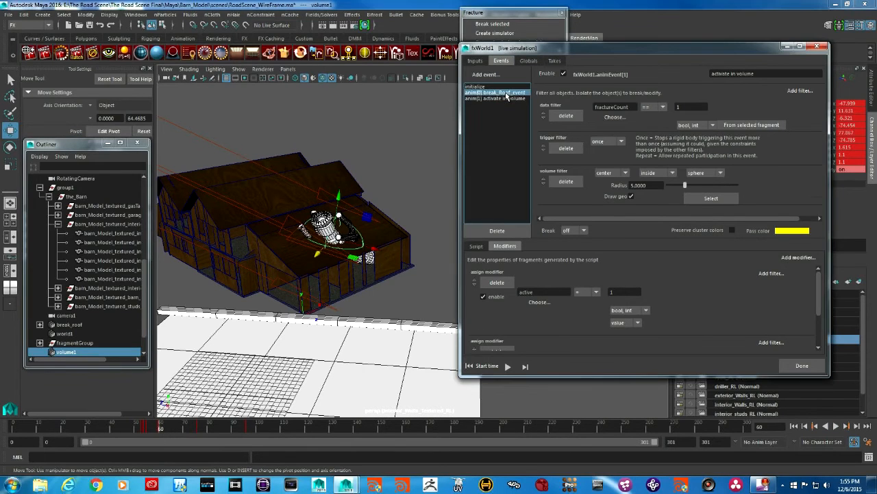
click(506, 98)
drag(821, 282, 820, 316)
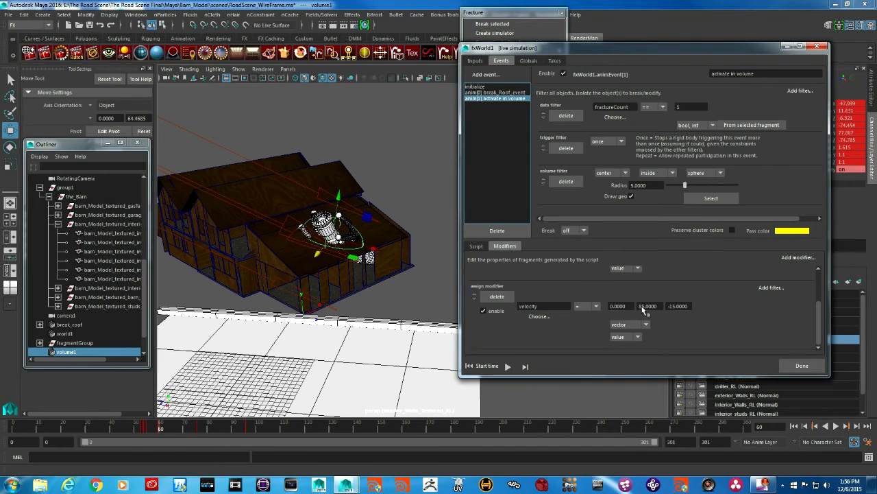
click(159, 428)
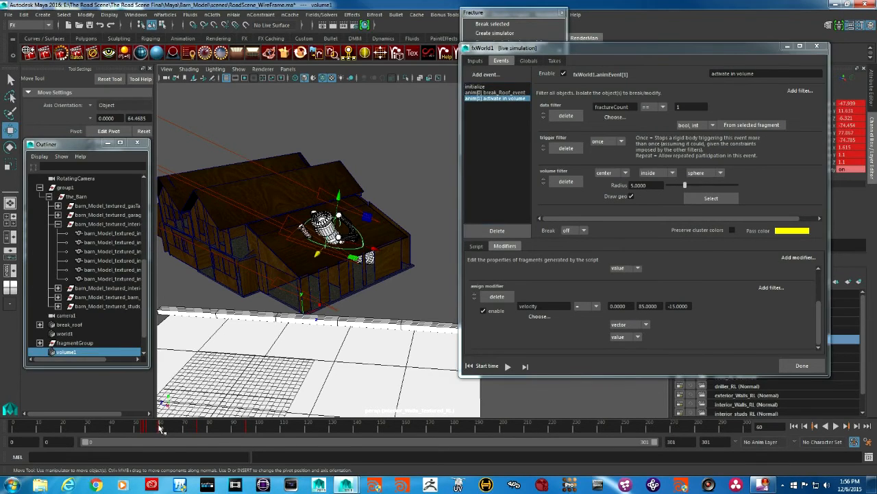
click(157, 429)
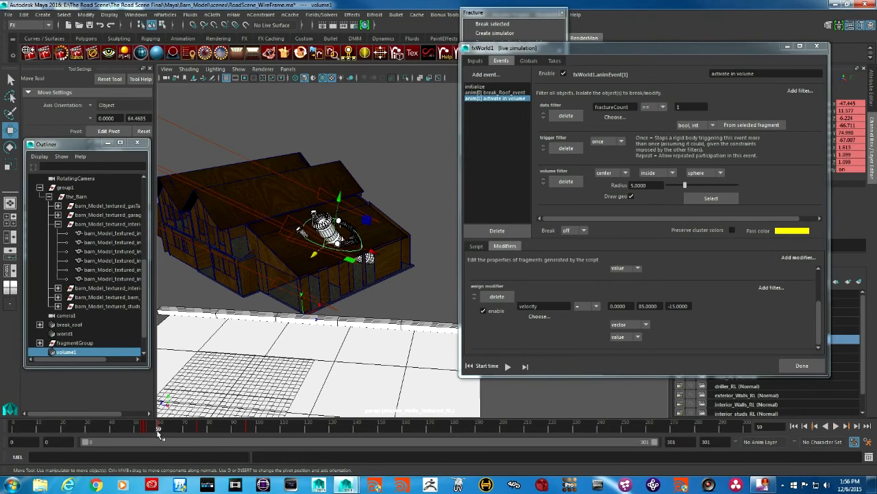
right_click(647, 305)
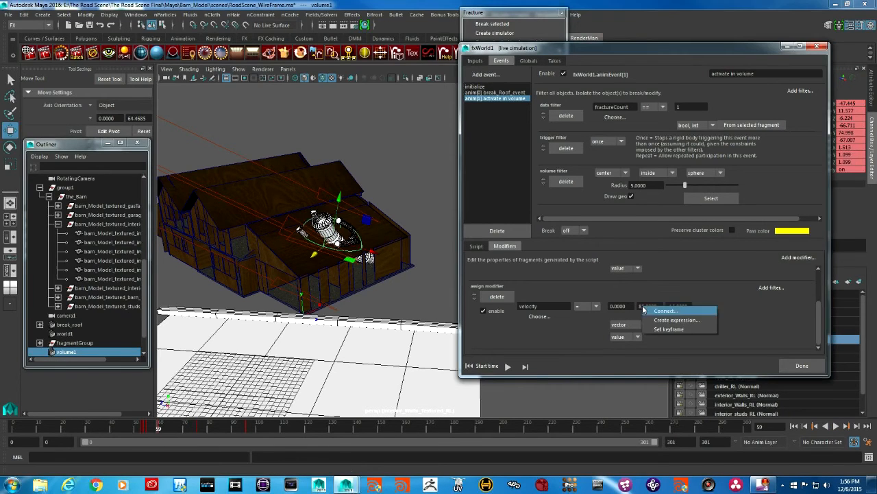
click(685, 328)
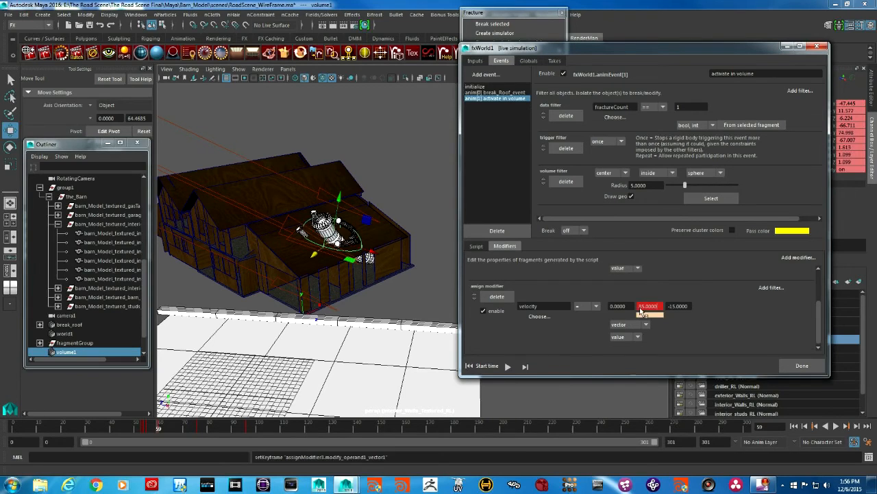
right_click(678, 308)
click(709, 327)
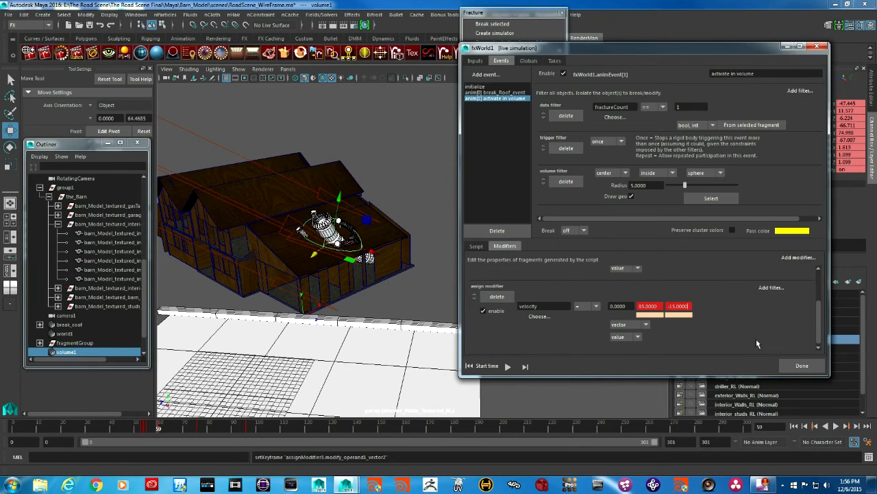
right_click(620, 306)
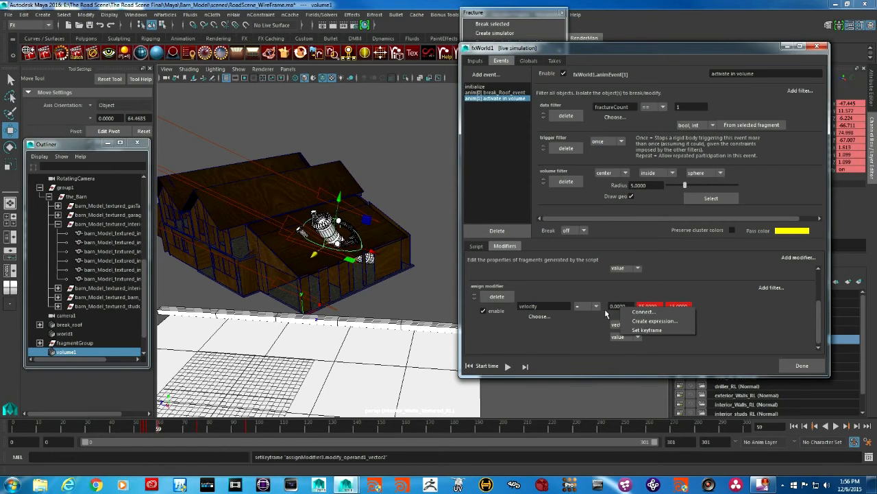
click(650, 330)
Move to frame 60, set the velocity modifier's Y value to 15 and keyframe it.
click(159, 430)
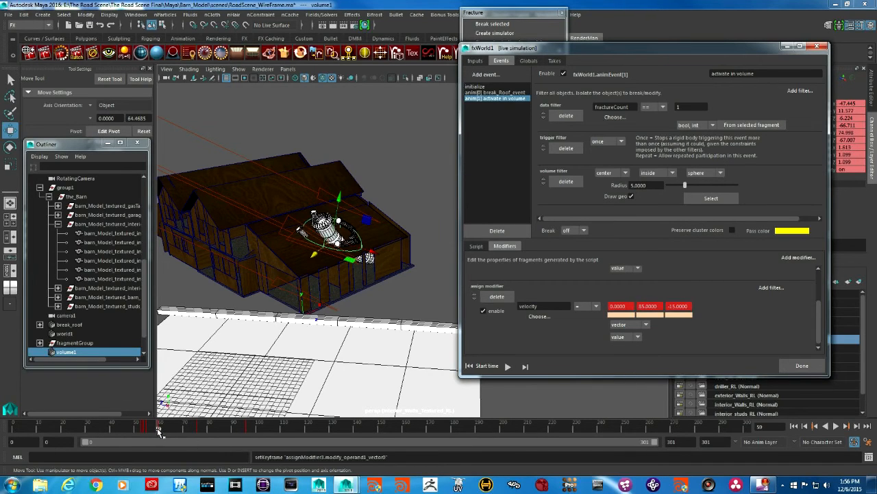
click(659, 307)
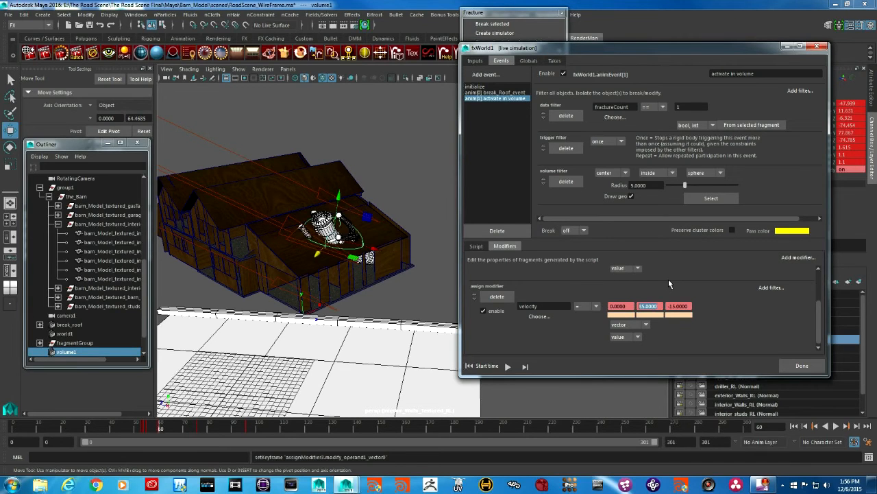
text(15)
key(Return)
right_click(656, 310)
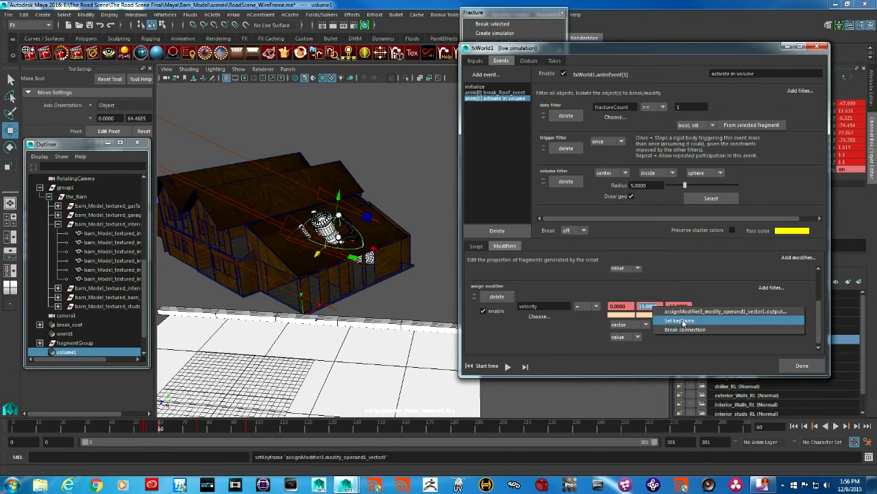
click(682, 321)
Set the velocity modifier's X value to 20 and keyframe it at frame 60.
click(627, 306)
text(20)
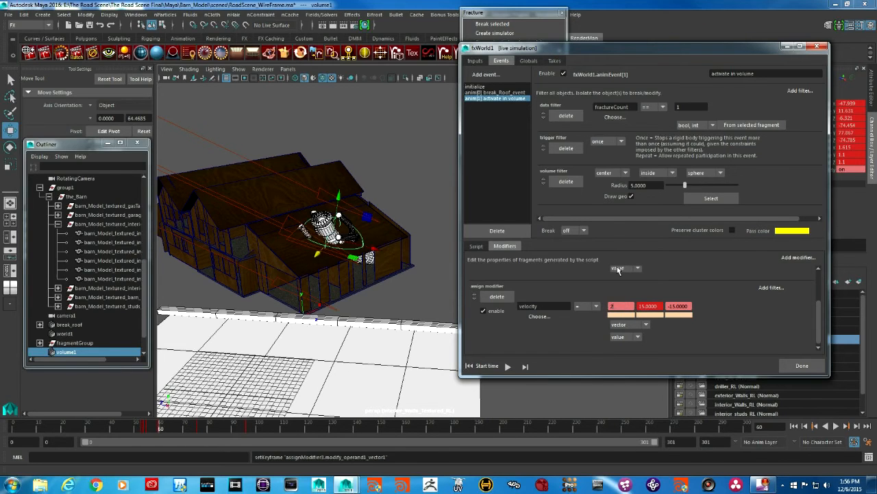
key(Return)
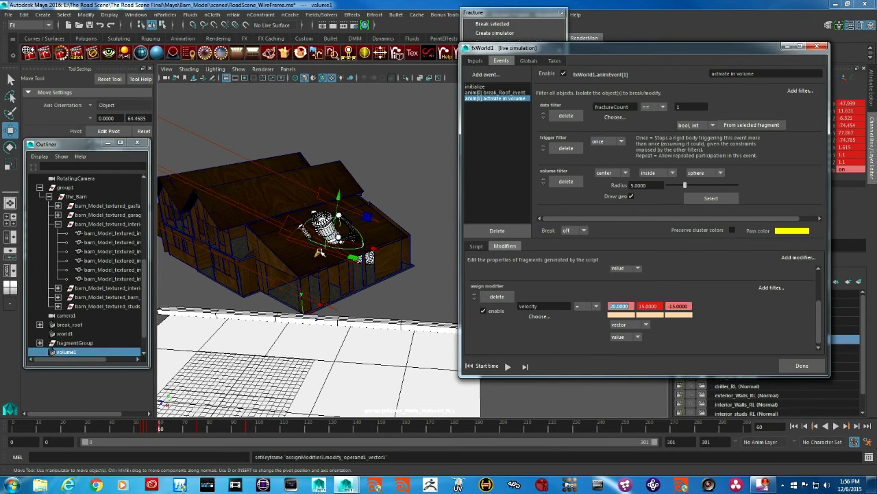
right_click(621, 307)
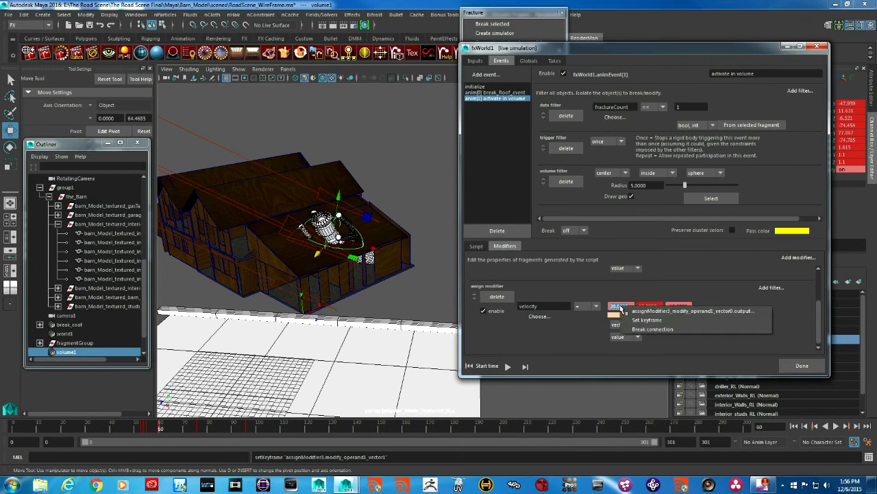
click(662, 326)
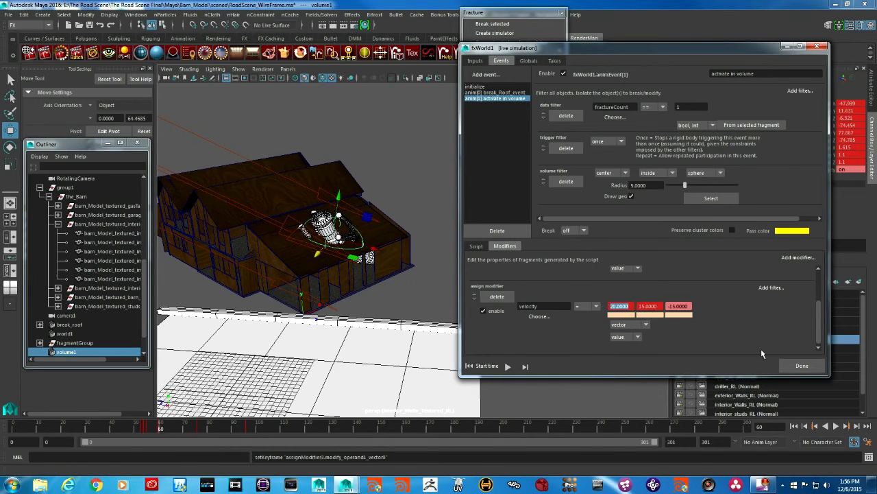
Set the velocity modifier's Z value to -10 and keyframe it at frame 60.
click(679, 307)
double_click(689, 308)
key(BackSpace)
text(-10)
key(Return)
right_click(684, 308)
click(740, 320)
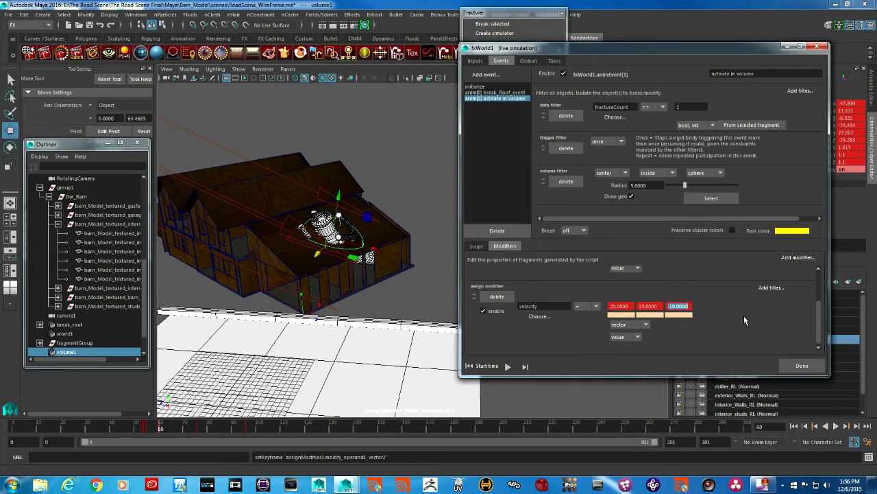
Run the simulation to frame 172 and examine how the fragments fly off and land with the keyframed velocity.
click(494, 92)
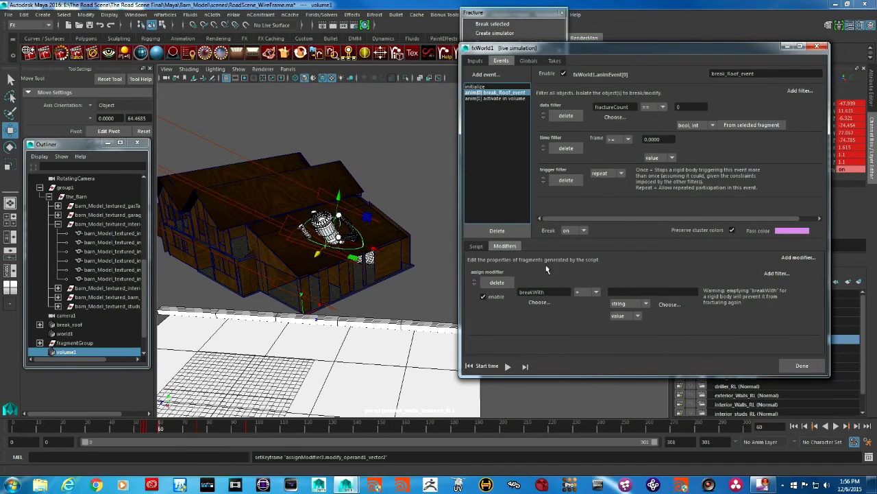
click(507, 366)
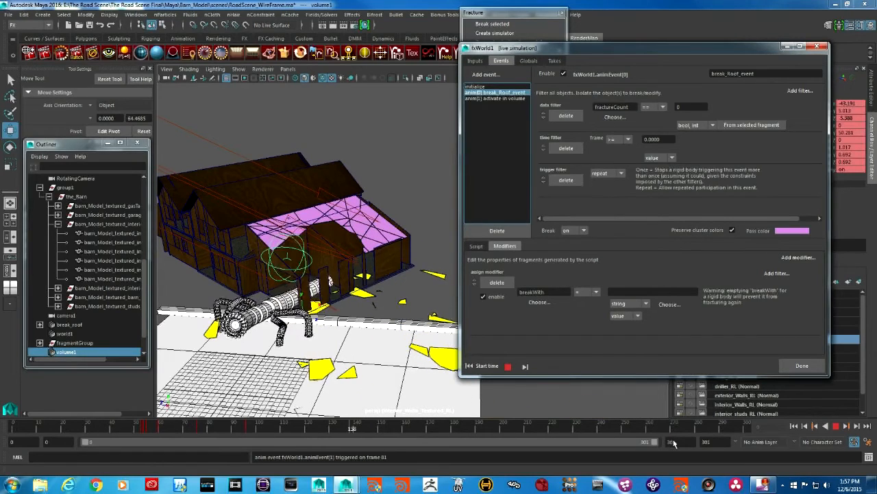
click(836, 426)
alt+drag(409, 350, 360, 330)
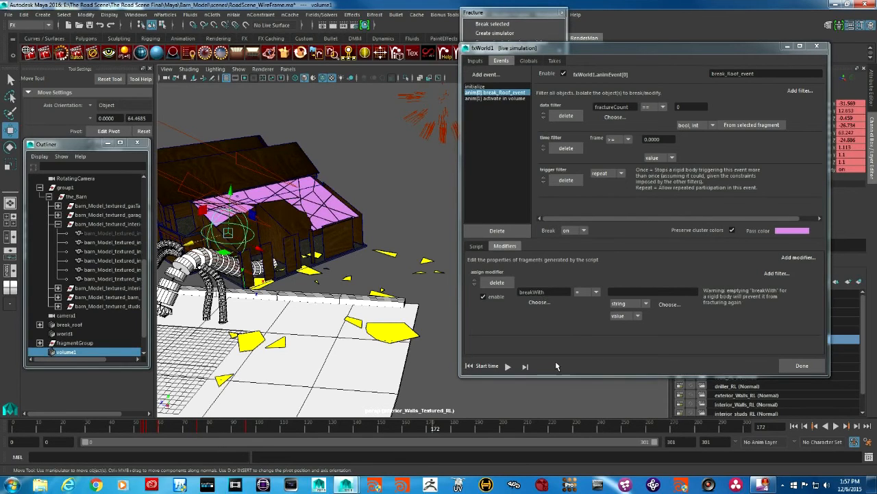
Set the friction of the interior roof ceiling input object to 0.8.
click(475, 61)
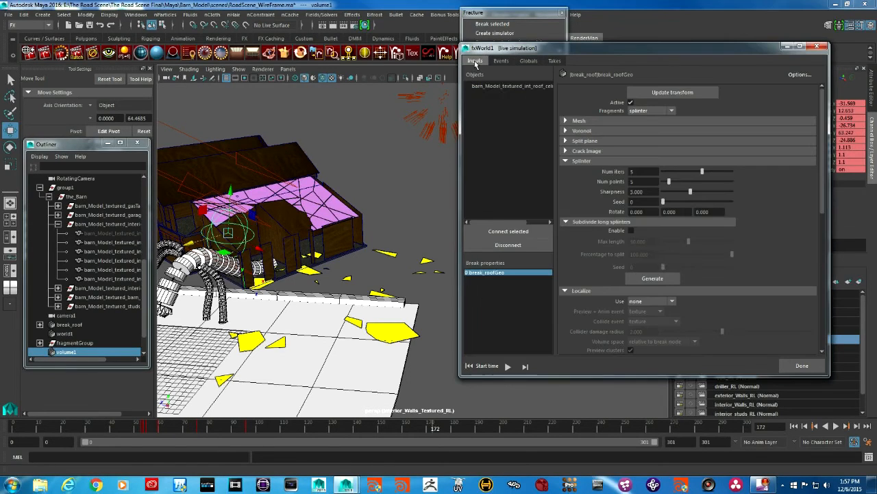
click(485, 88)
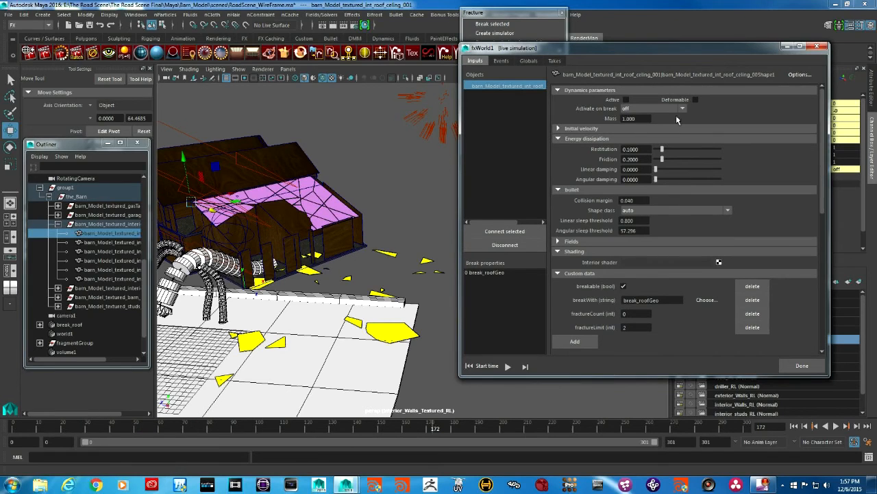
double_click(642, 159)
text(0.8)
key(Return)
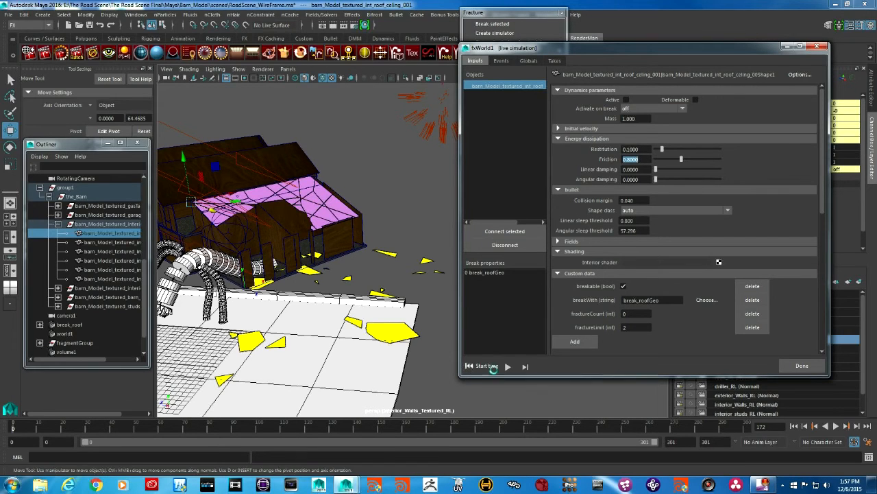
Rerun the simulation from the start time to frame 144 and examine how the fragments settle on the ground.
click(470, 365)
click(508, 366)
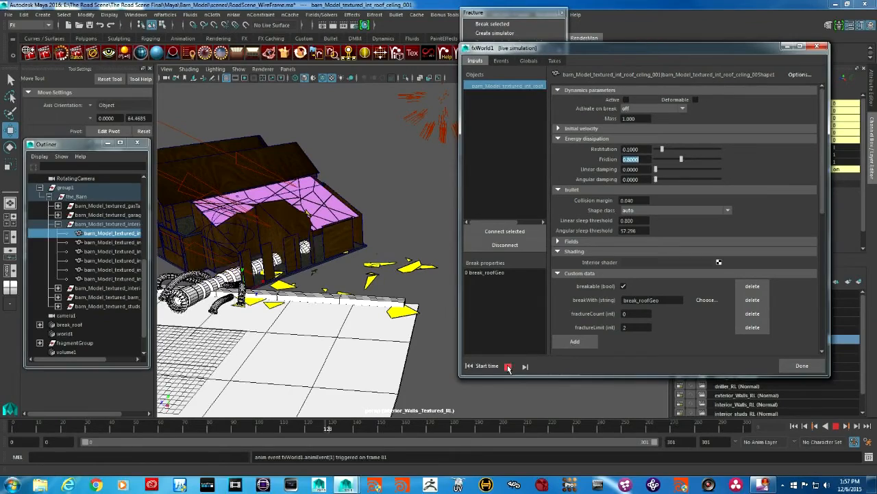
click(508, 366)
alt+drag(335, 317, 362, 332)
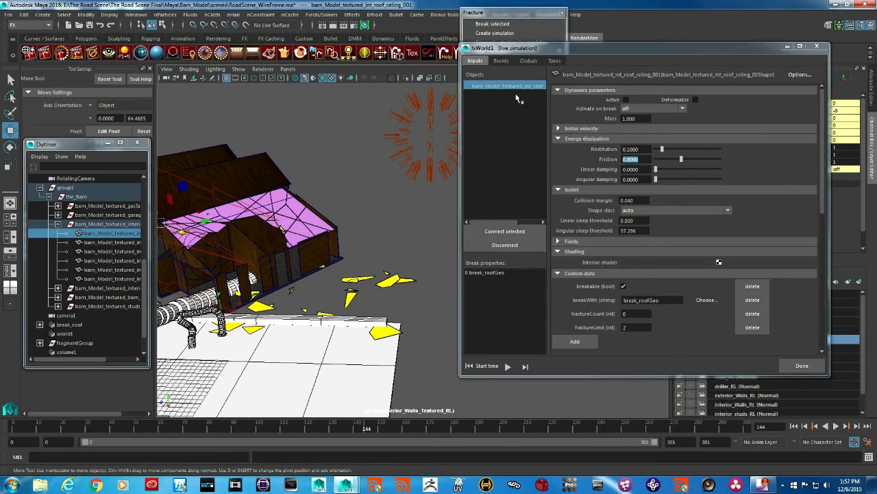
Keyframe the Z value of -10 on the "activate in volume" event's velocity modifier at frame 55.
click(503, 61)
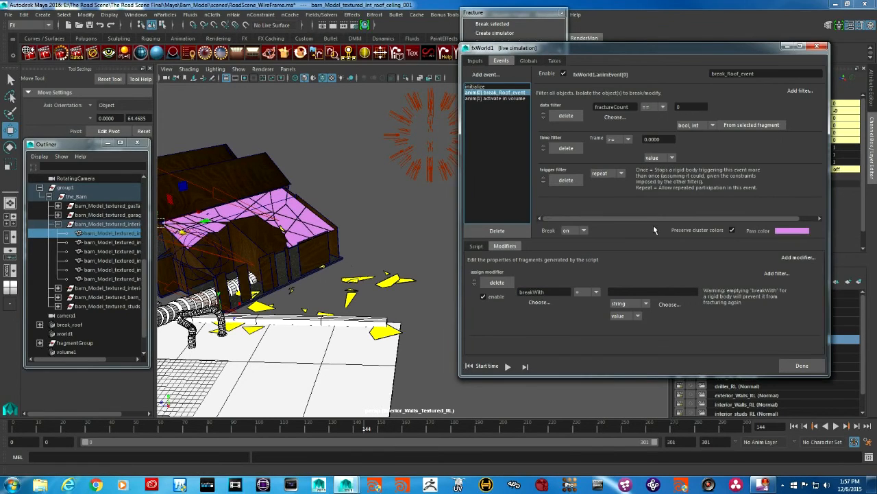
click(495, 98)
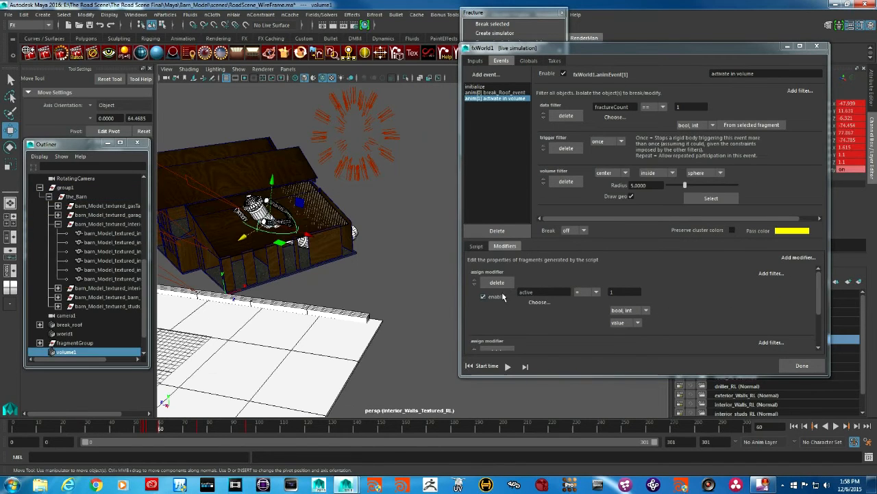
drag(822, 302, 821, 346)
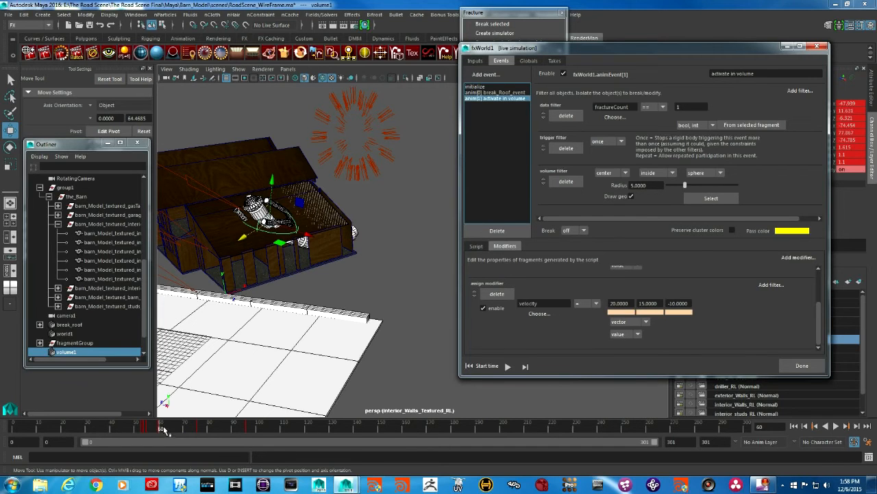
drag(160, 430, 148, 431)
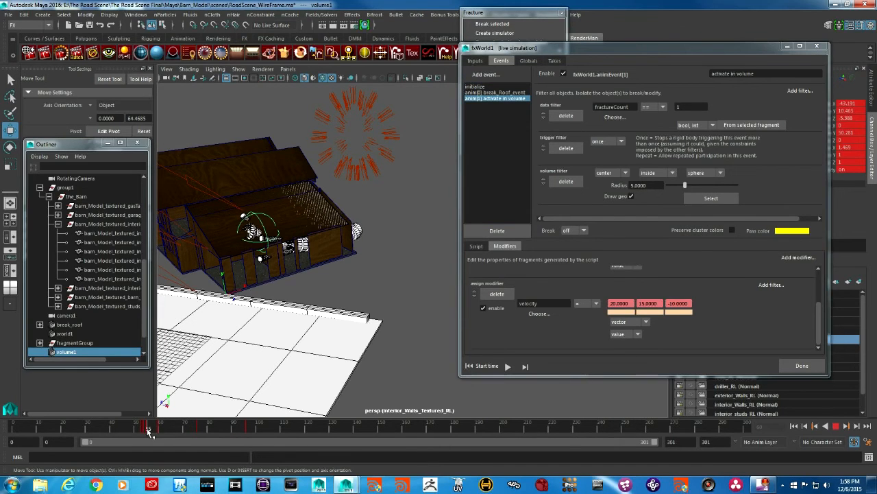
click(674, 305)
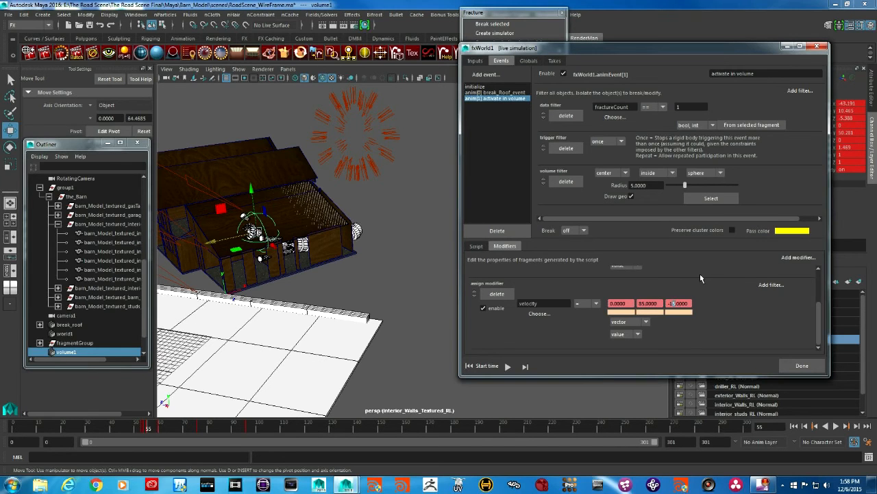
right_click(678, 307)
click(708, 318)
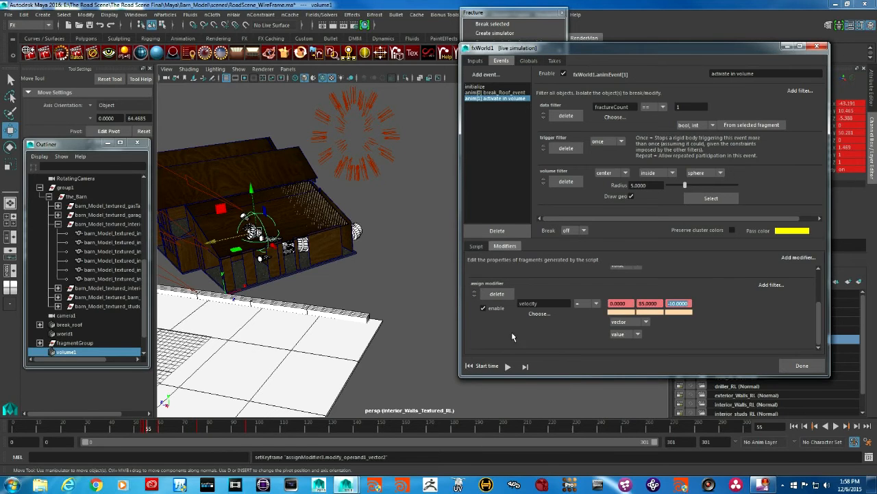
Rerun the simulation to frame 121 and examine where the roof fragments land near the road barrier.
click(508, 93)
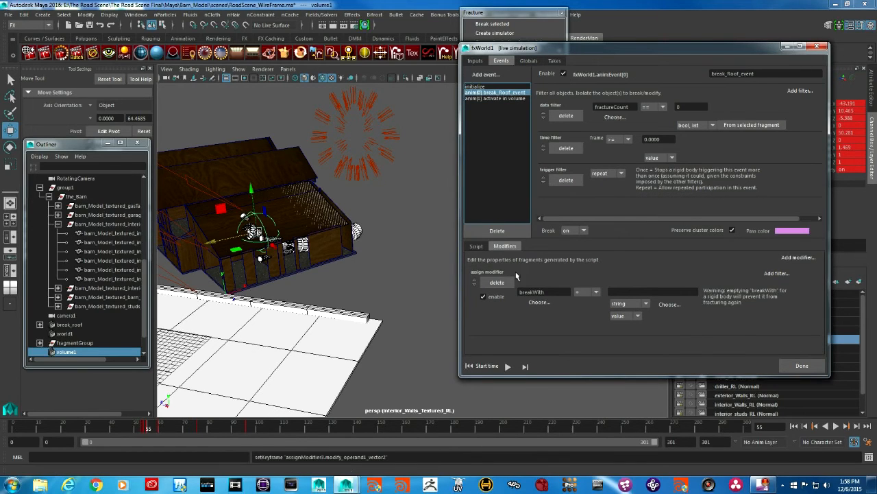
click(507, 368)
click(508, 367)
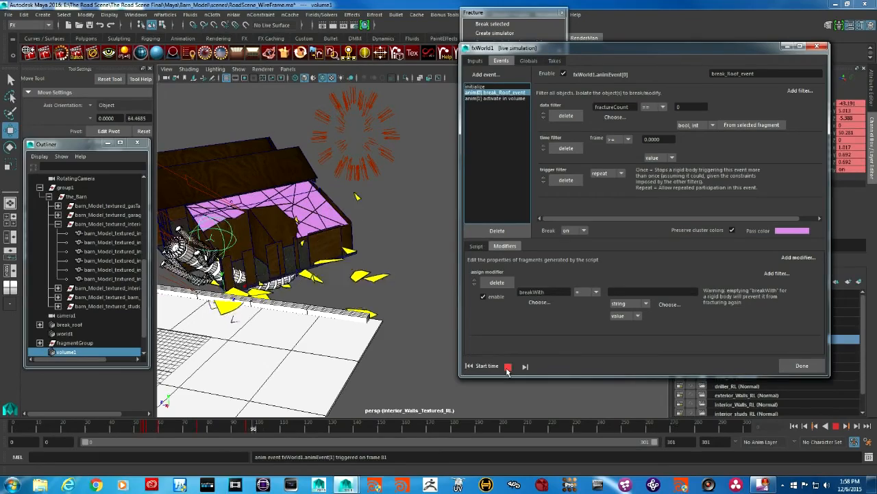
click(507, 366)
alt+drag(342, 288, 255, 310)
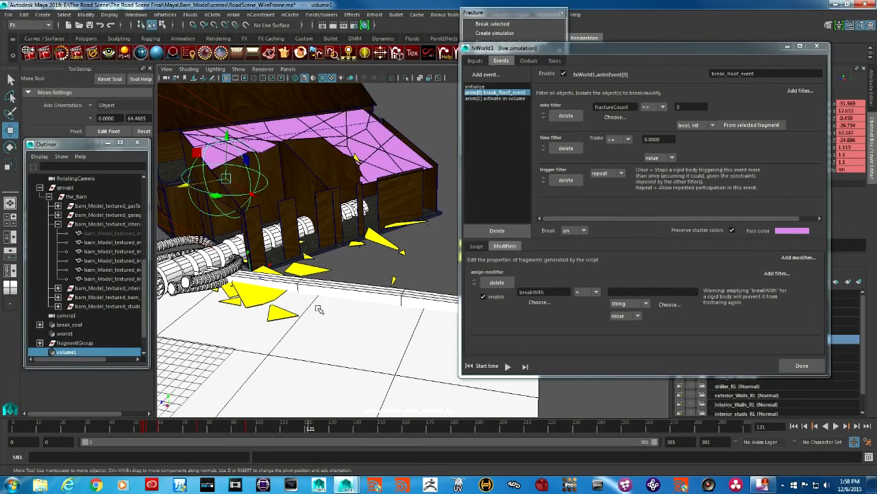
Make the objects on Geo_Road_Layer selectable and connect the road barrier next to the barn to the fxWorld1 simulator.
click(474, 61)
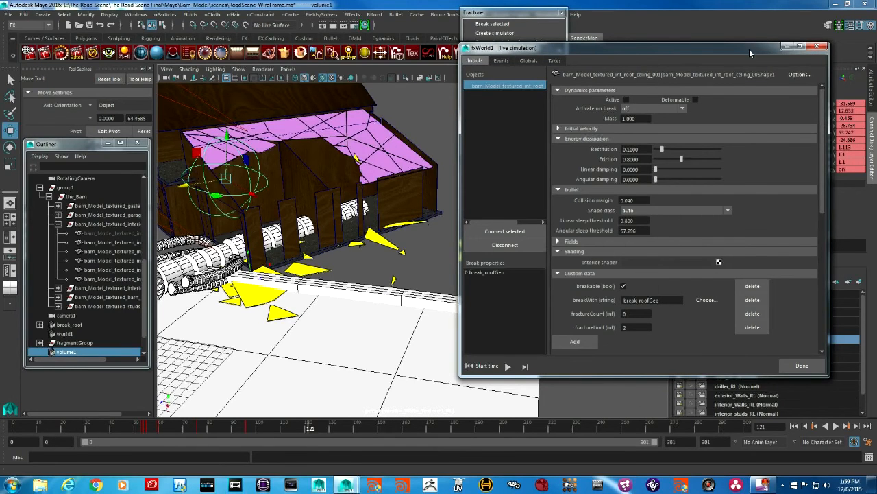
drag(749, 48, 575, 48)
click(686, 263)
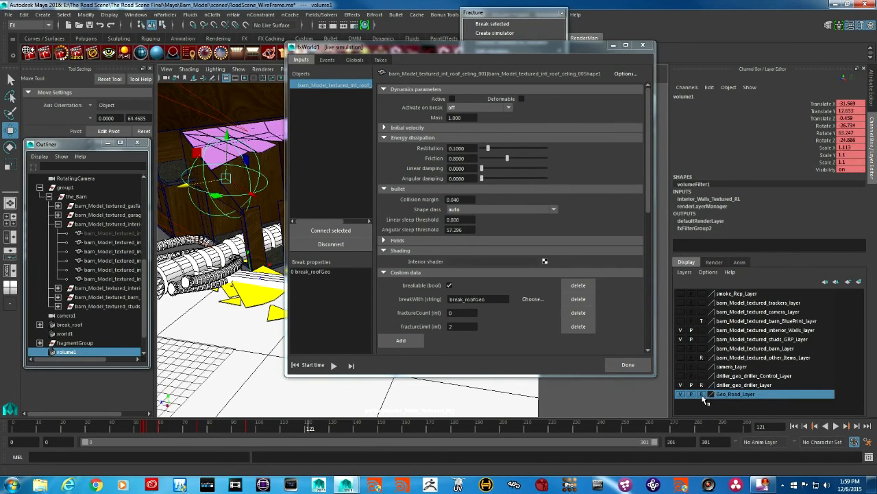
alt+drag(257, 306, 214, 292)
click(244, 281)
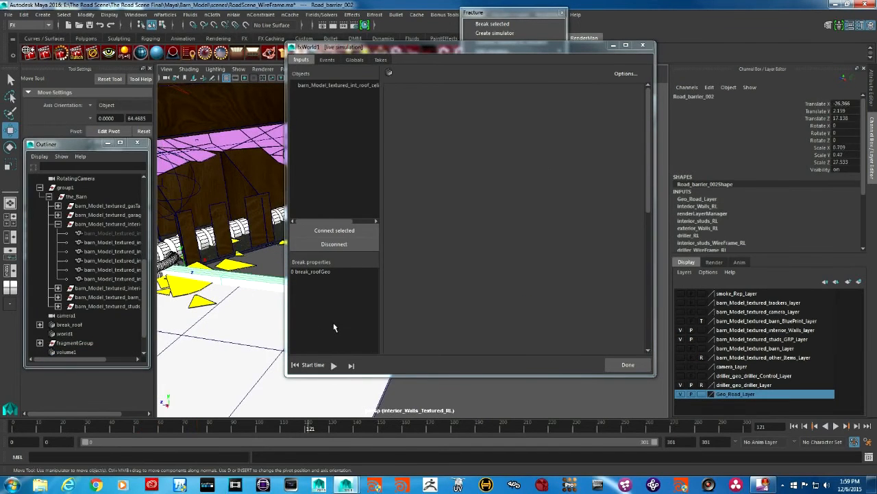
click(351, 231)
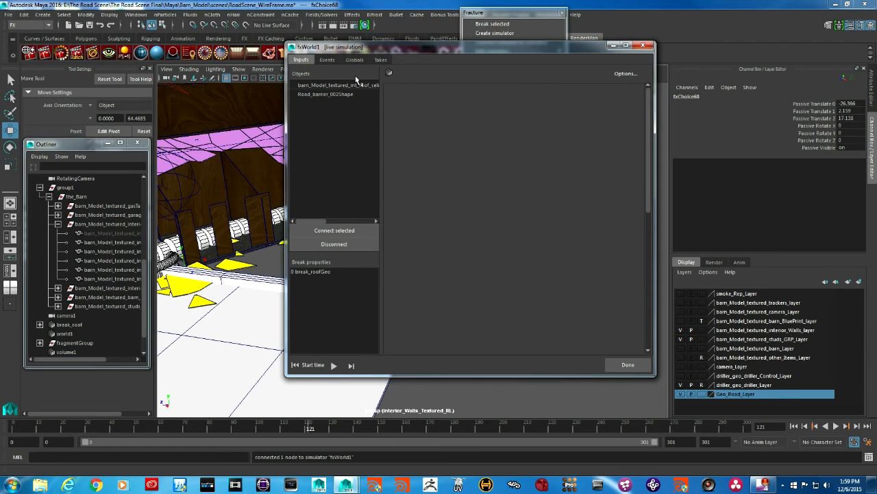
Turn off Active for the Road_barrier_002Shape input object so it acts as a passive collider.
click(345, 96)
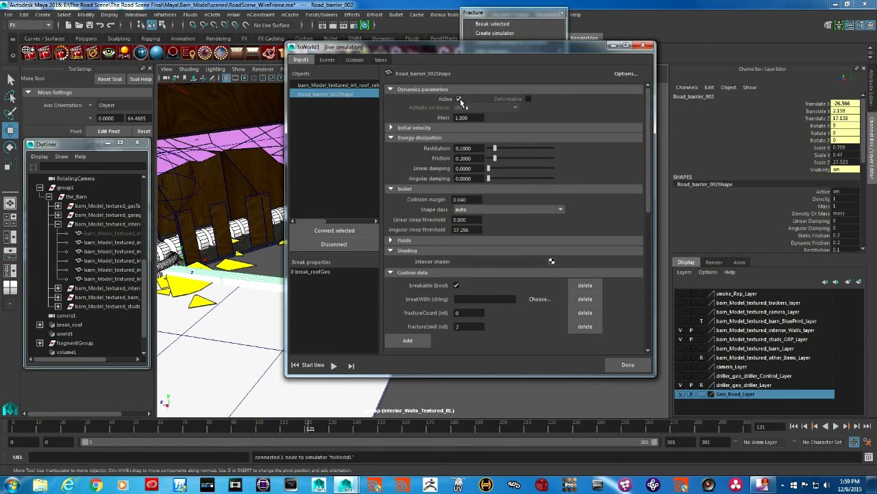
click(460, 99)
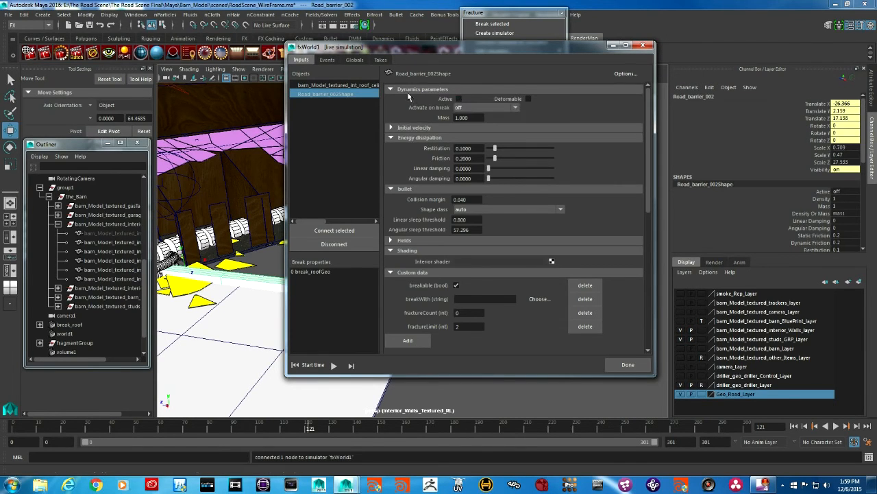
click(459, 100)
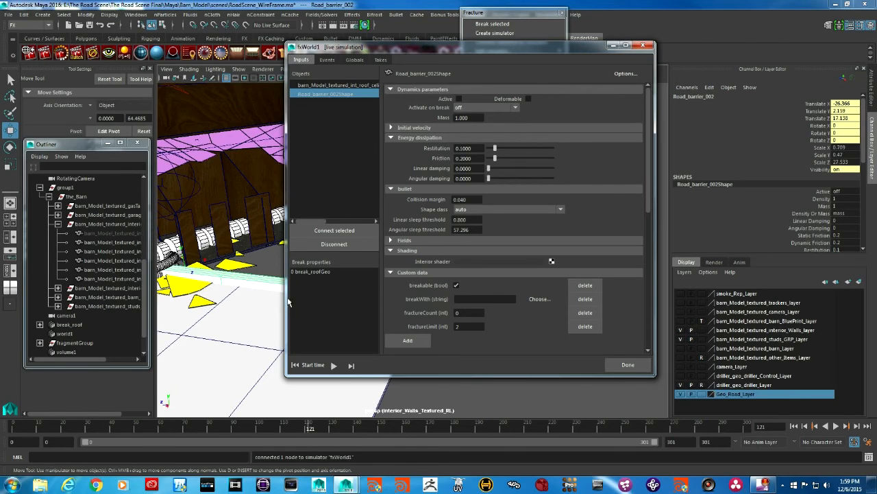
Rerun the simulation from the start time to frame 124 with the road barrier connected.
click(327, 59)
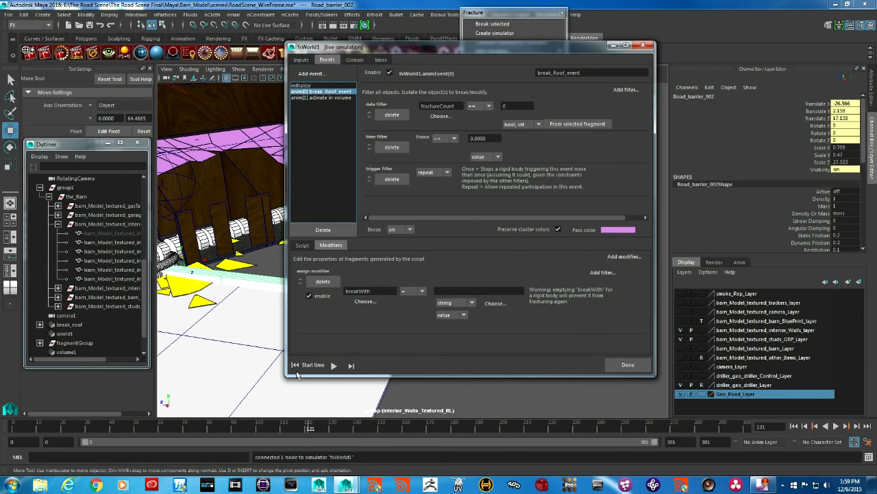
click(309, 369)
drag(467, 51, 598, 44)
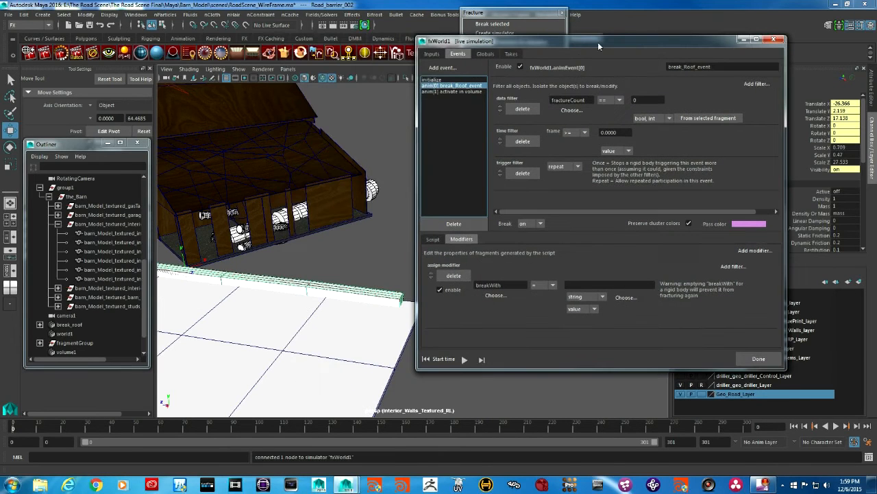
click(465, 360)
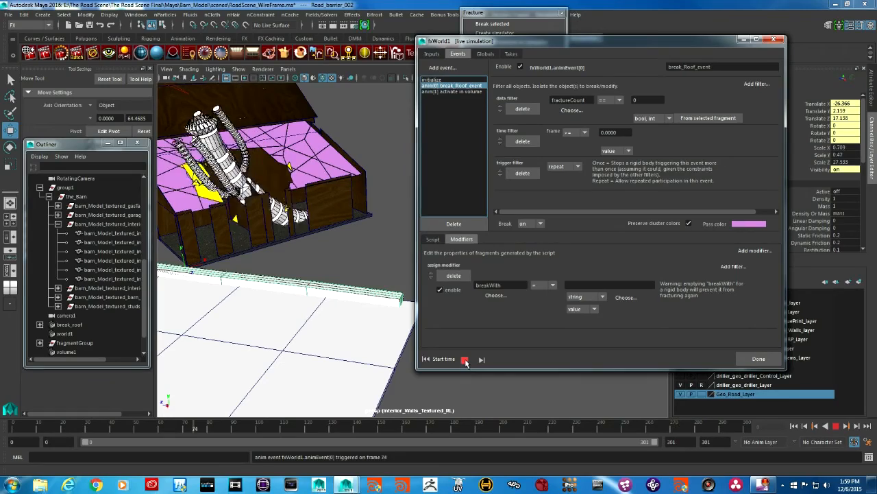
click(465, 360)
Examine from several angles and distances how the fragments rest against the road barrier and the driller hoses.
alt+drag(384, 323, 291, 319)
alt+right_drag(291, 320, 302, 327)
alt+drag(302, 327, 294, 310)
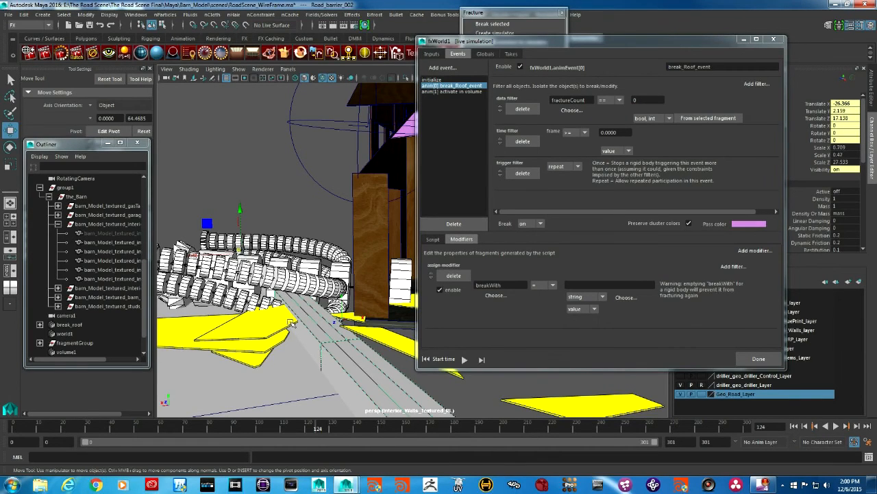
alt+right_drag(357, 300, 302, 336)
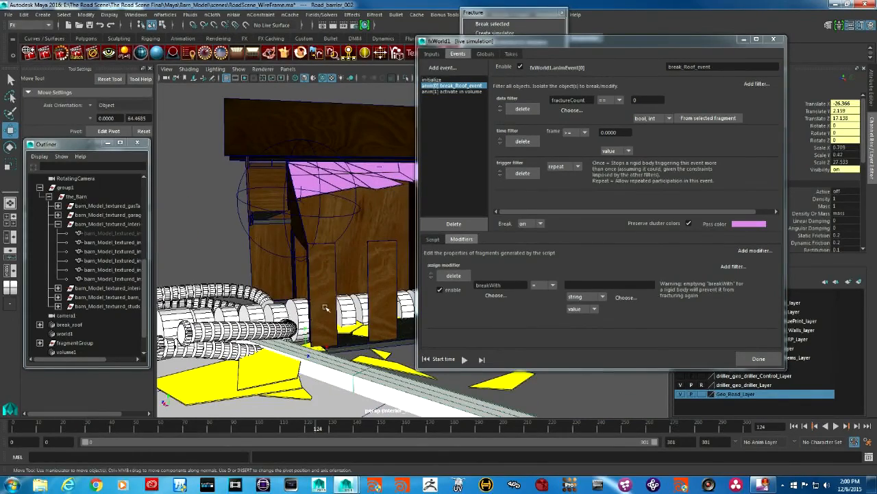
alt+right_drag(326, 308, 291, 347)
alt+middle_drag(324, 334, 282, 312)
mouse_move(287, 313)
alt+mouse_down()
mouse_move(305, 320)
mouse_move(288, 323)
alt+mouse_up()
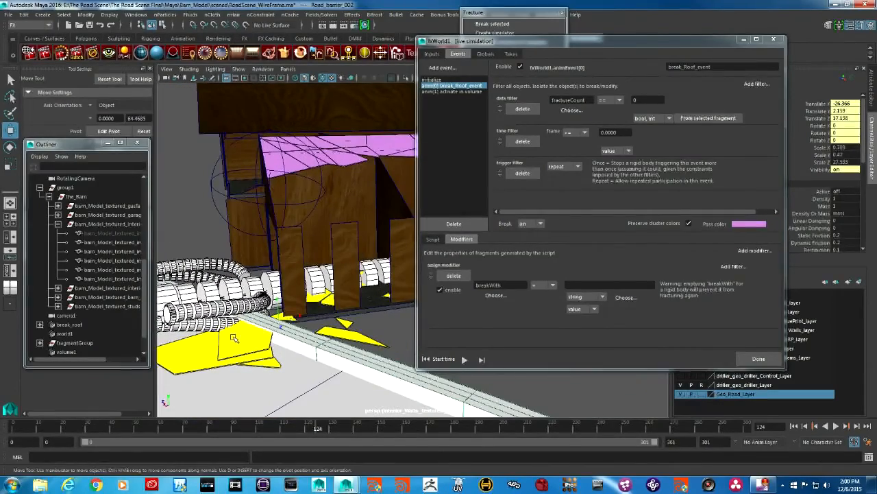
alt+right_drag(236, 337, 276, 339)
alt+drag(276, 340, 308, 334)
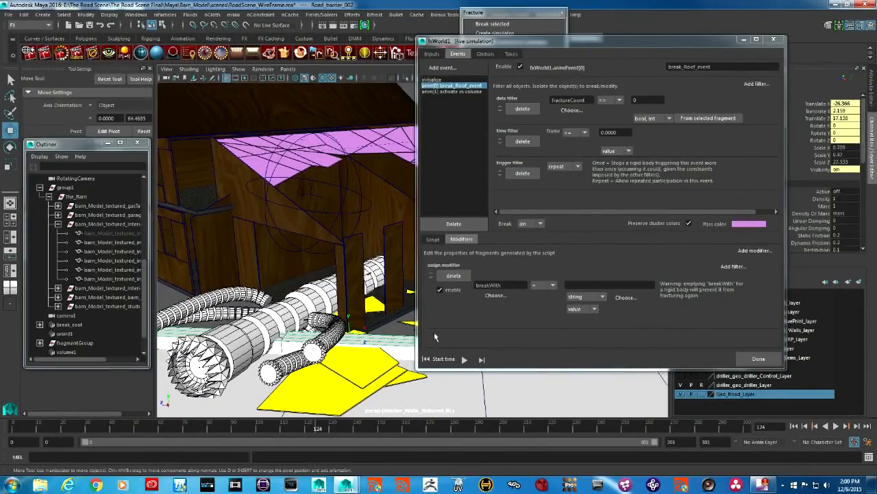
At the start time, set the splinter Num iters and Num points of break_roofGeo to 10 each for smaller roof fragments.
click(679, 395)
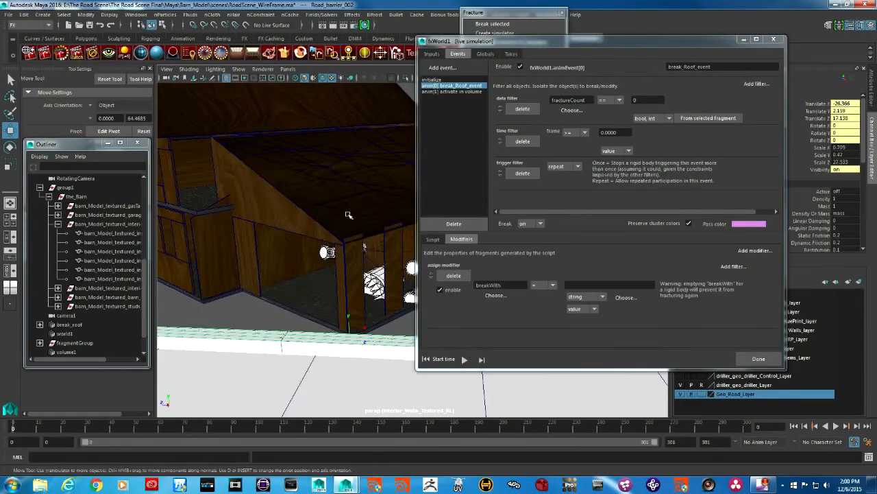
alt+right_drag(345, 212, 261, 232)
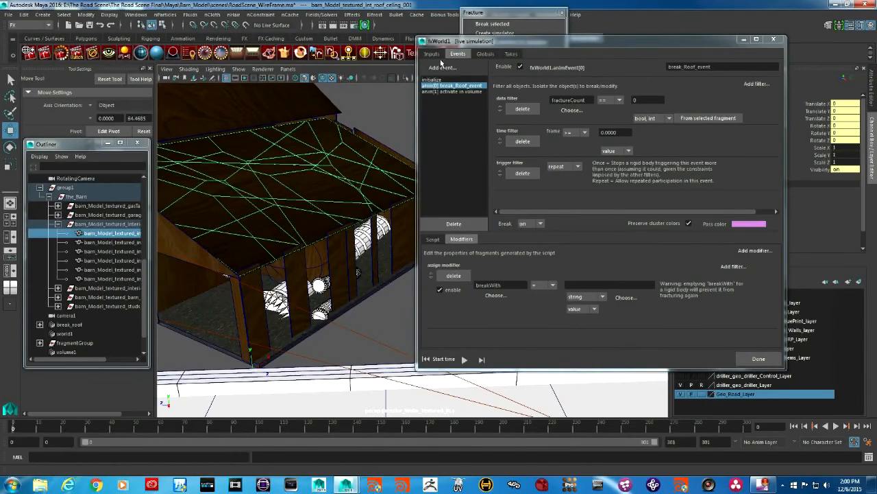
click(432, 55)
click(443, 266)
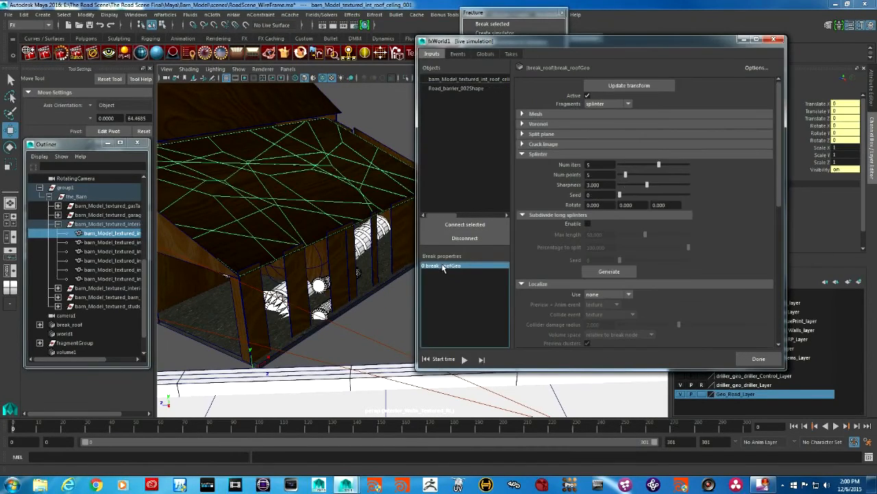
click(634, 273)
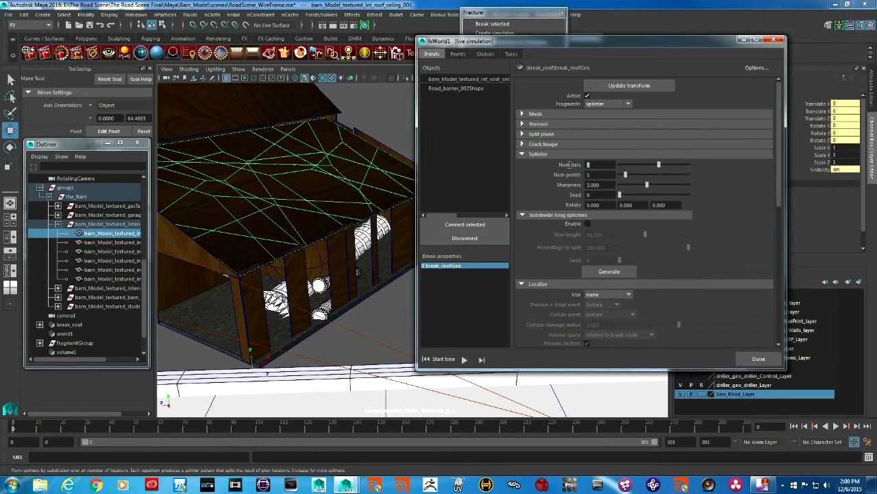
text(10)
key(Return)
key(Tab)
text(10)
key(Return)
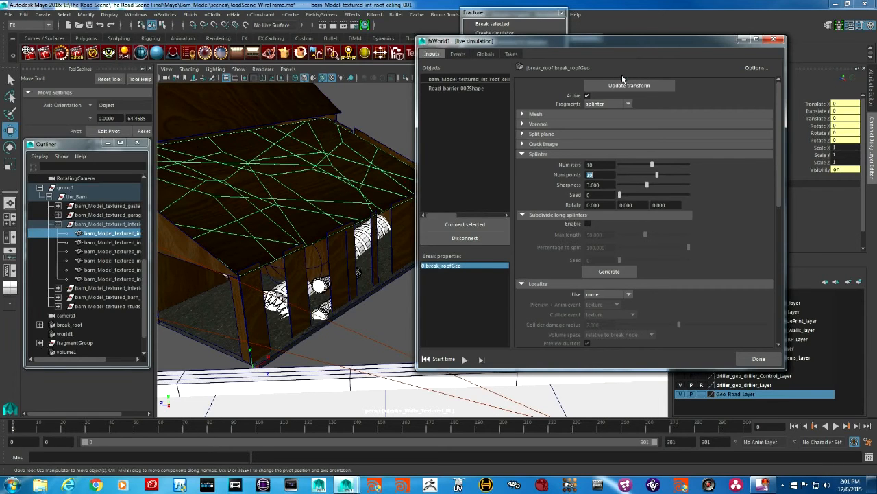
alt+drag(357, 223, 435, 395)
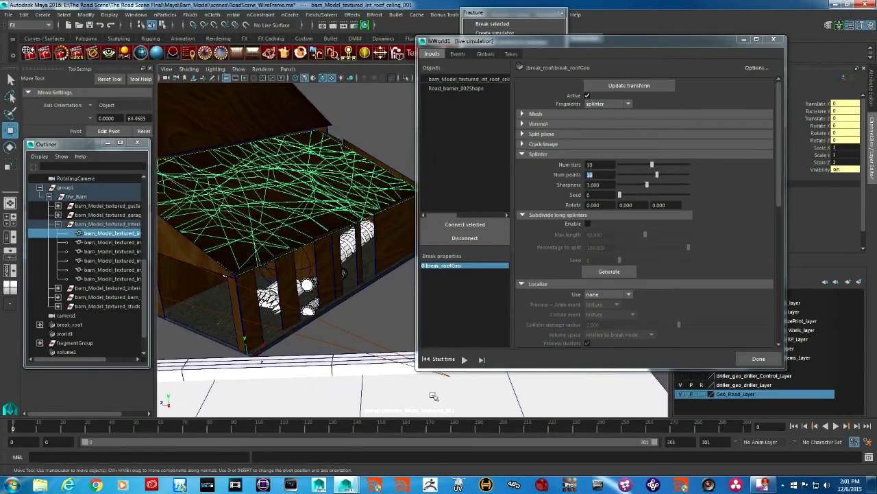
Run the simulation to frame 121, examine how the smaller fragments break and fall, and return to the start time.
click(464, 360)
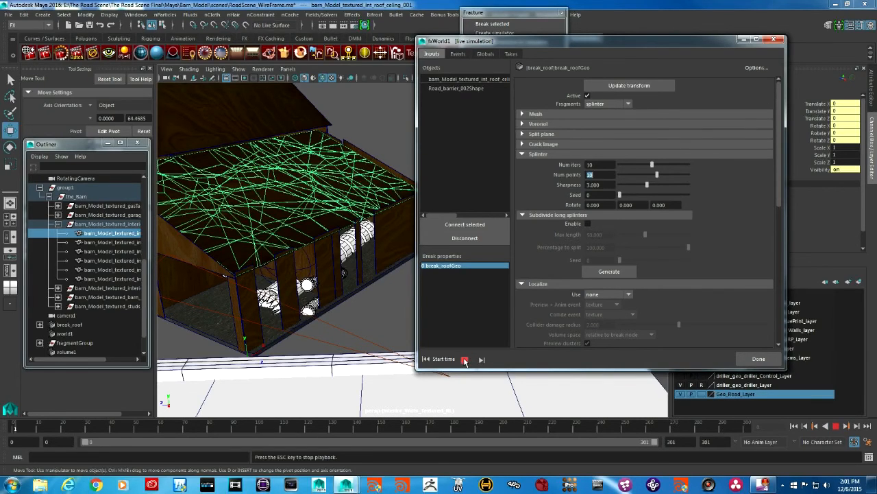
click(465, 360)
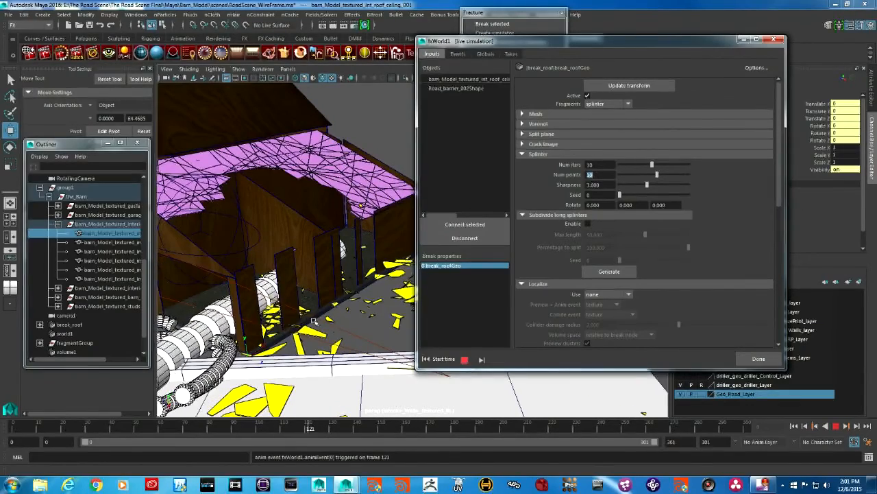
key(Escape)
alt+drag(339, 315, 324, 330)
click(426, 359)
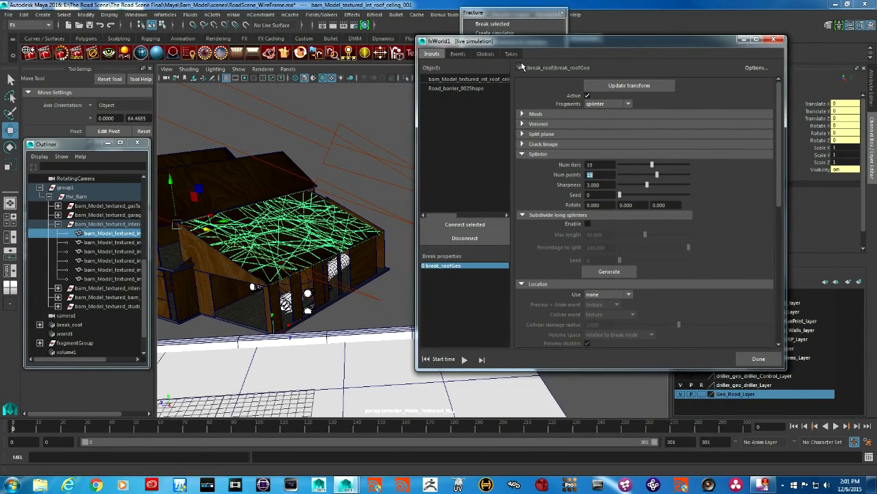
Set the time filter of break_Roof_event to frame 50 and reset the simulation to the start time.
click(458, 54)
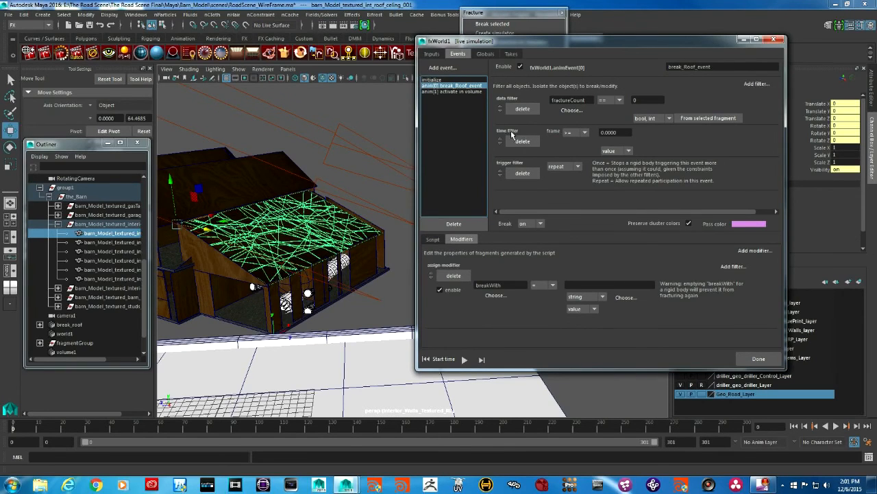
drag(624, 135, 599, 135)
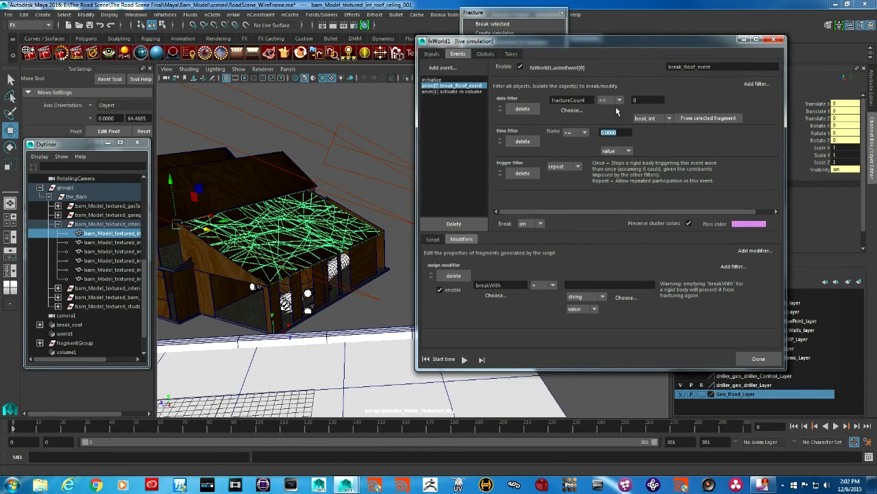
text(5)
key(Return)
click(426, 360)
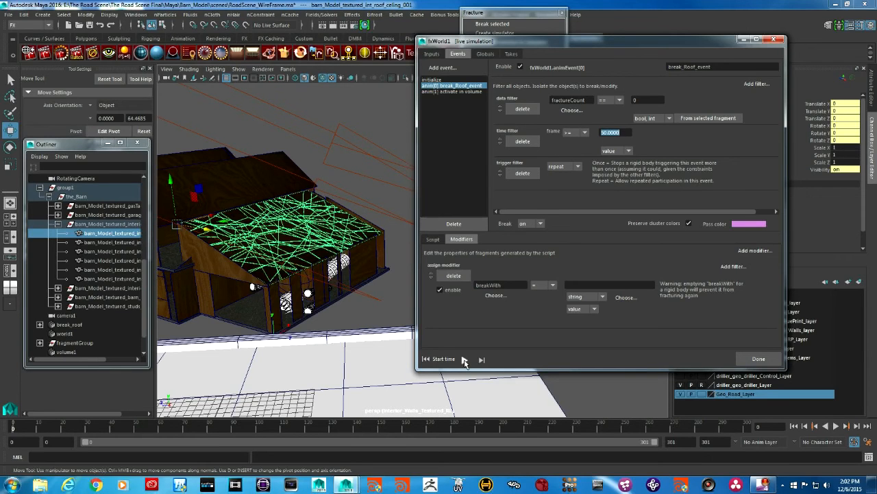
Run the simulation past frame 50 to check when the roof break triggers, and return to the start time.
click(464, 360)
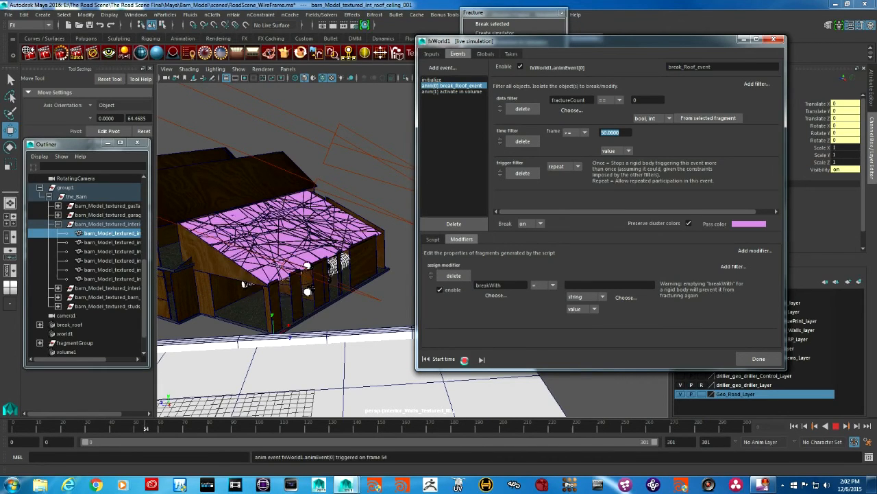
click(465, 360)
click(425, 359)
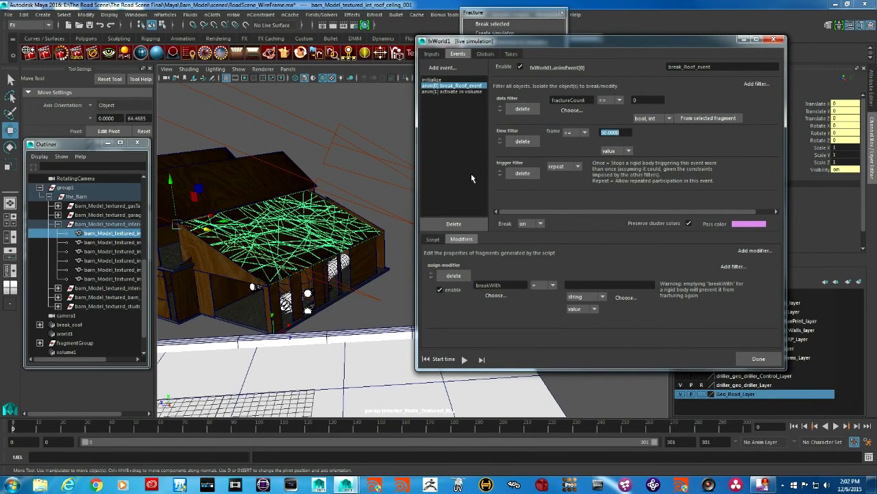
Add a take to fxWorld1, name it int_Roof_takeOne, and bake its simulation to disk over the playback range.
click(512, 54)
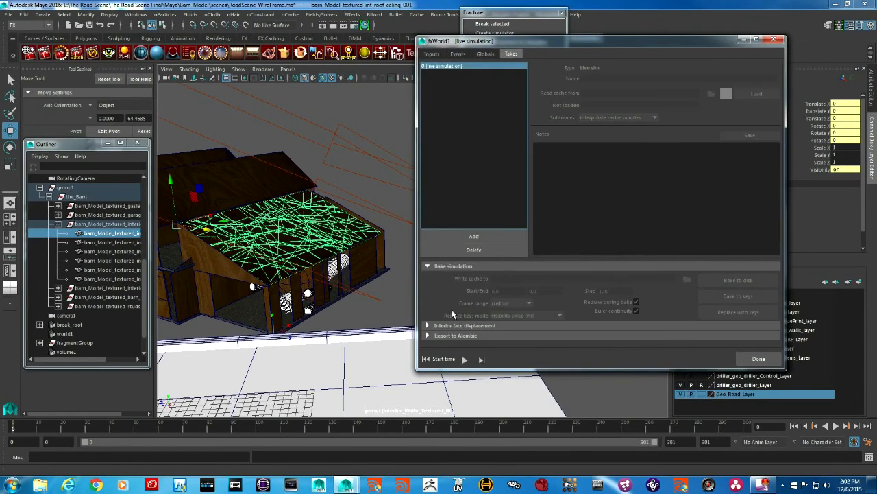
click(474, 236)
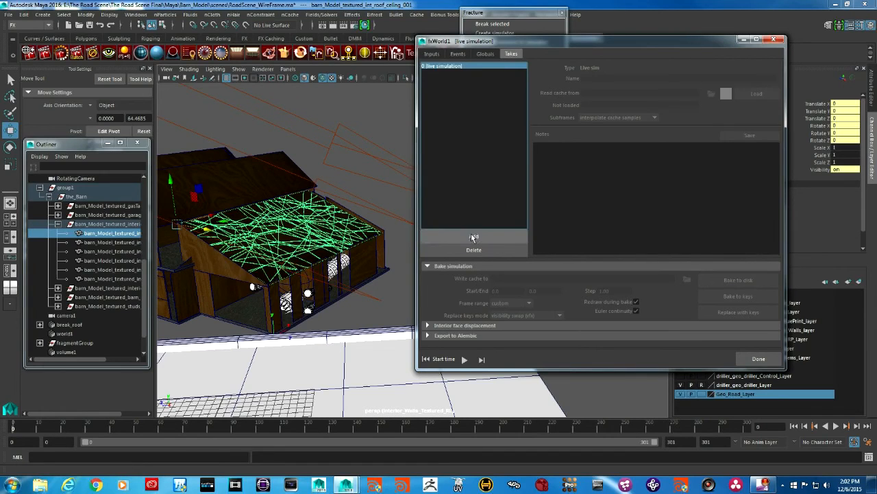
double_click(630, 77)
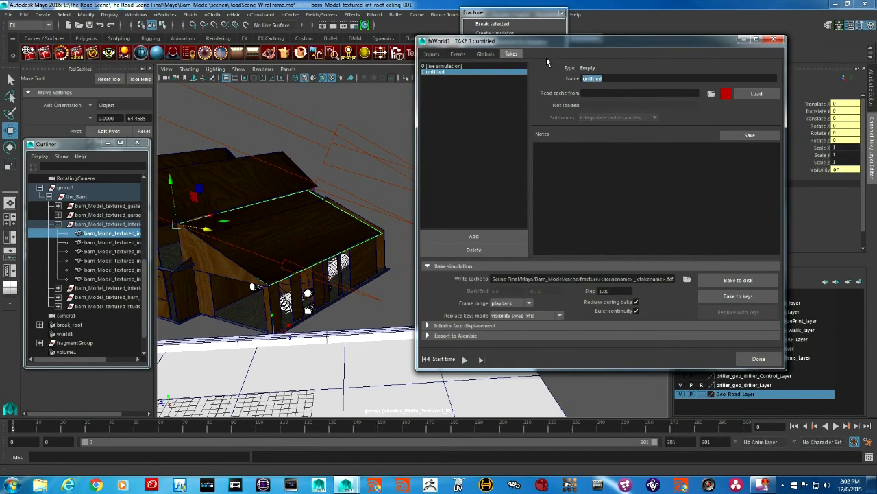
text(int_Roof_takeOne)
key(Return)
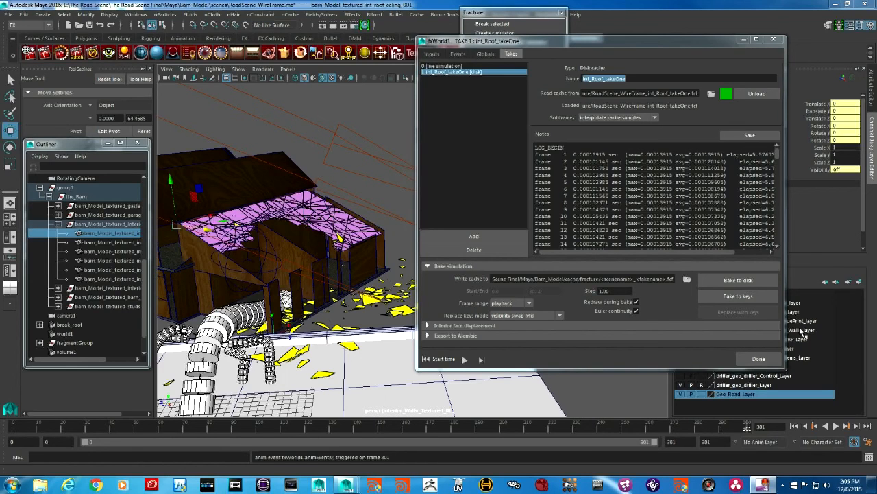
Play the cached int_Roof_takeOne take from the first frame and stop at frame 110.
click(793, 426)
click(835, 426)
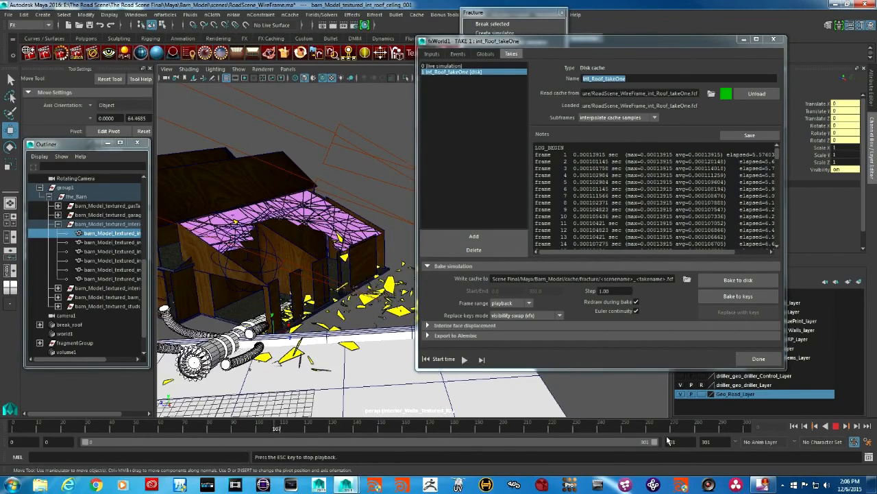
click(836, 425)
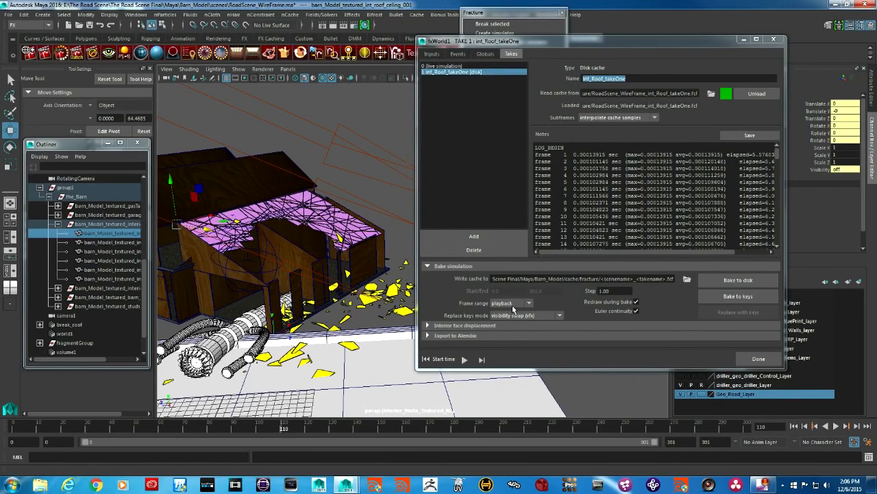
Turn off Draw in the fxWorld1 drawing globals and examine the undrawn fragment meshes around the garage roof and road.
click(485, 55)
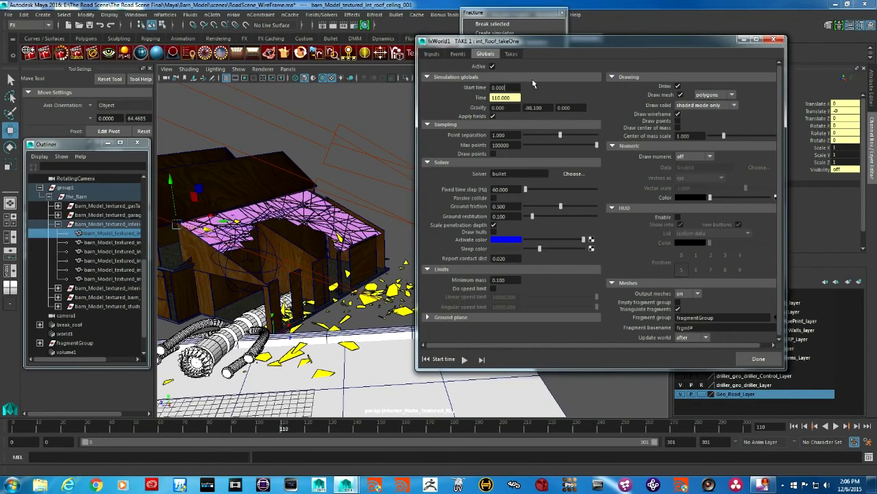
click(678, 86)
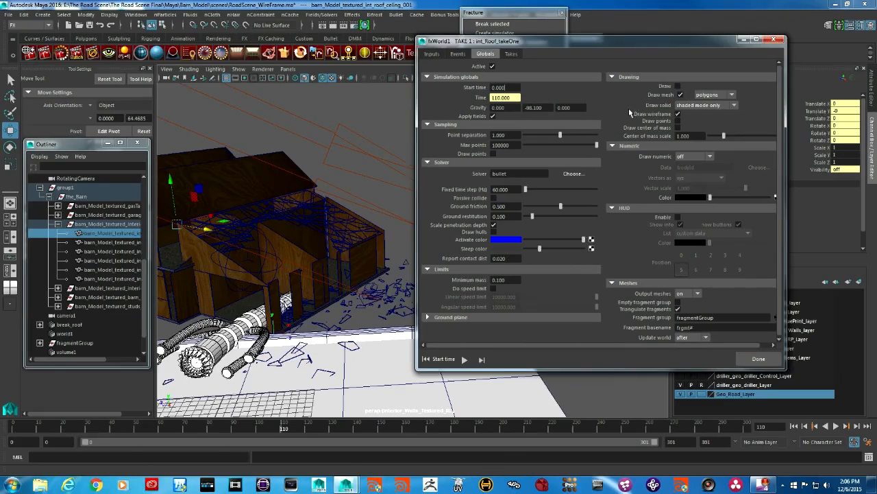
alt+drag(315, 218, 252, 258)
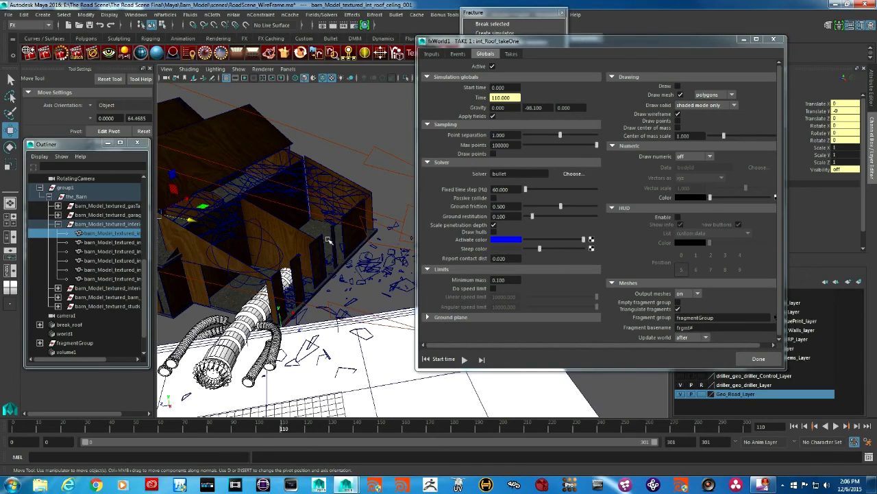
scroll(333, 231, up, 6)
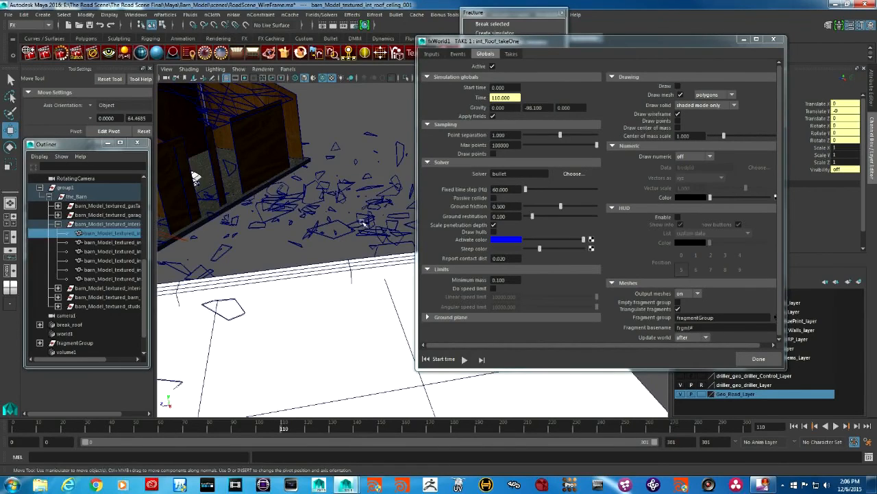
alt+drag(285, 214, 312, 259)
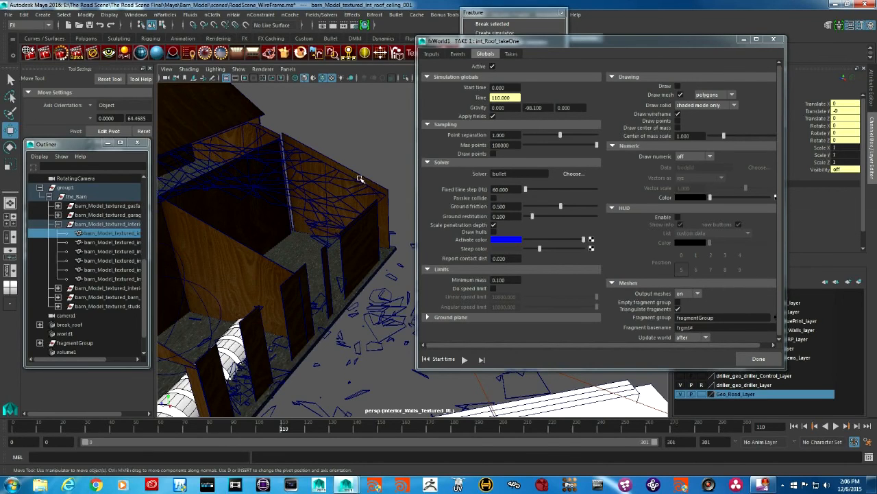
alt+drag(311, 213, 286, 204)
alt+drag(331, 232, 294, 230)
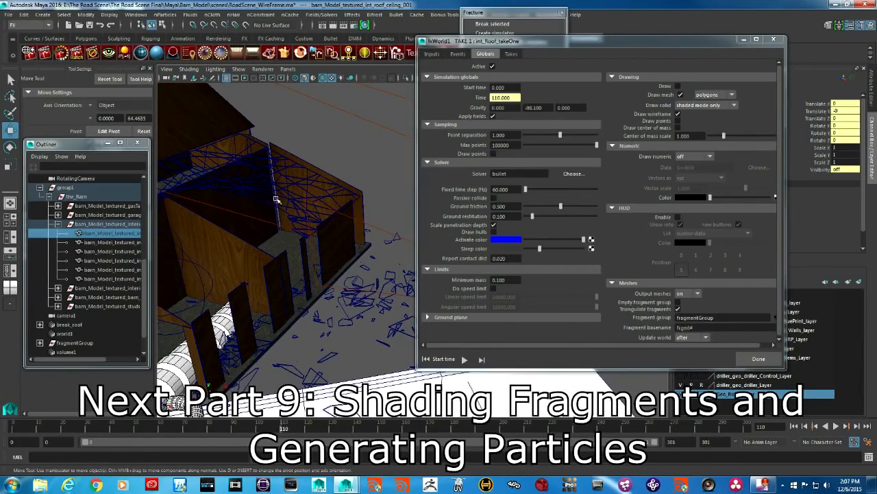